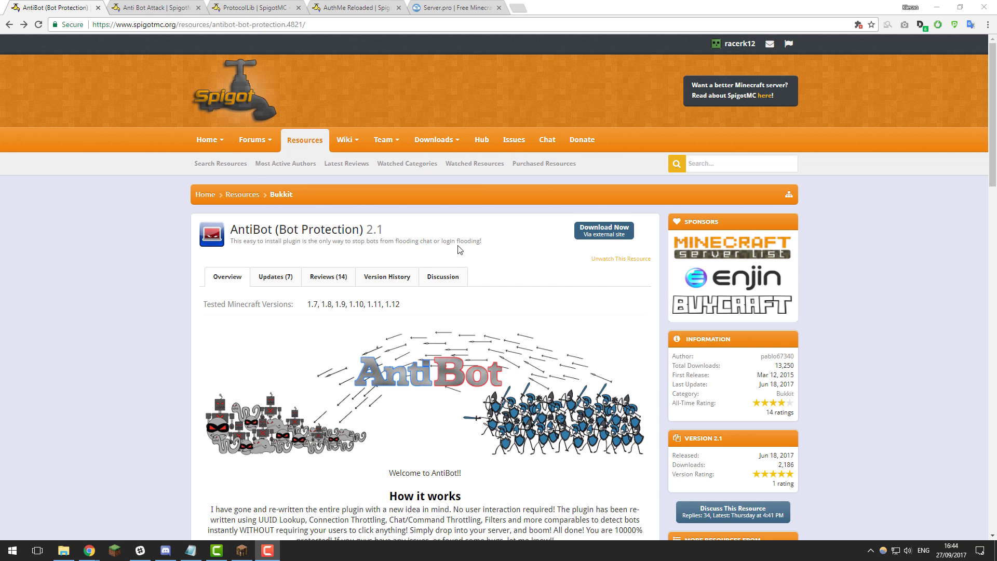
- Look over the AntiBot, Anti Bot Attack and AuthMe Reloaded plugin pages and the server panel
click(168, 10)
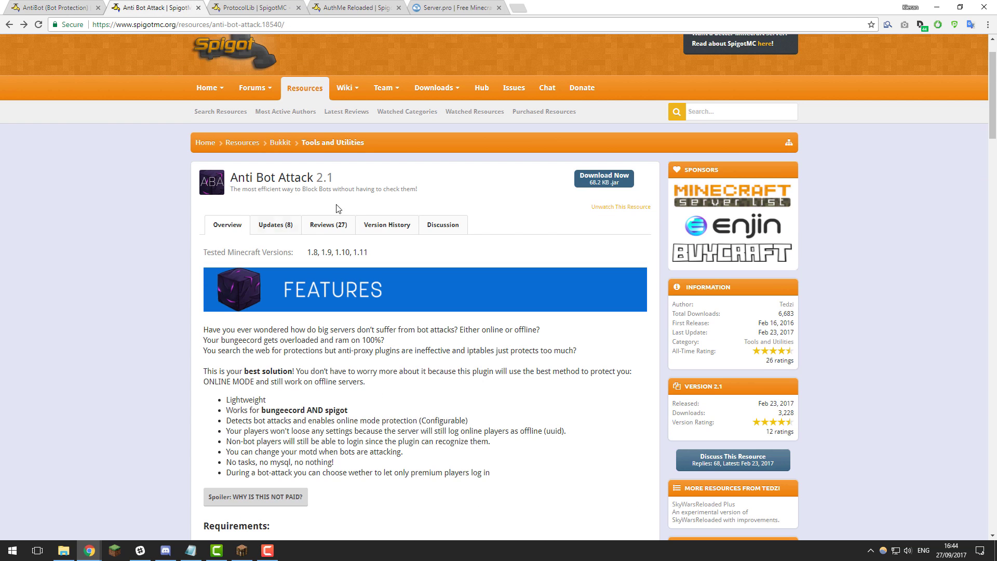
scroll(338, 208, up, 1)
click(354, 7)
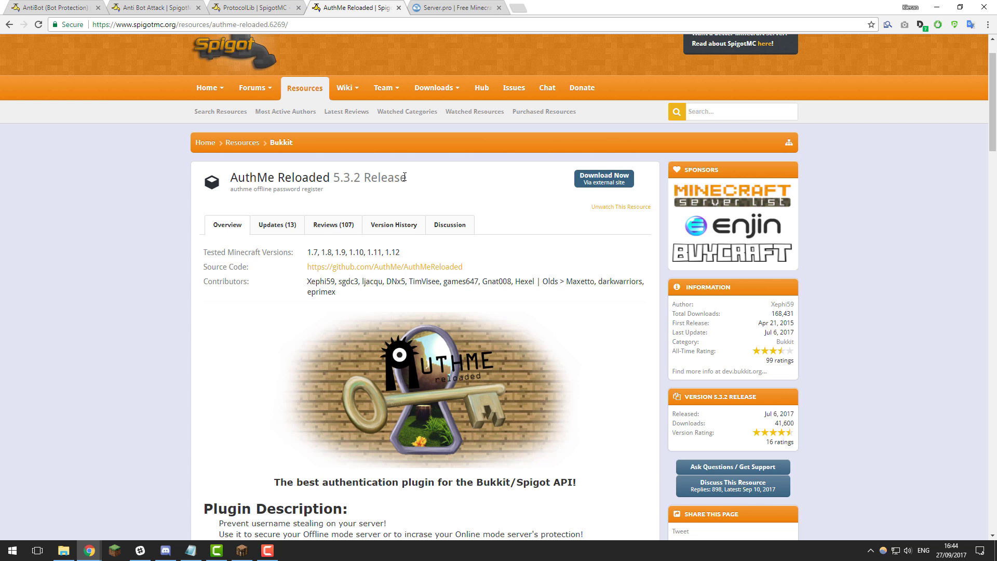
scroll(405, 177, up, 1)
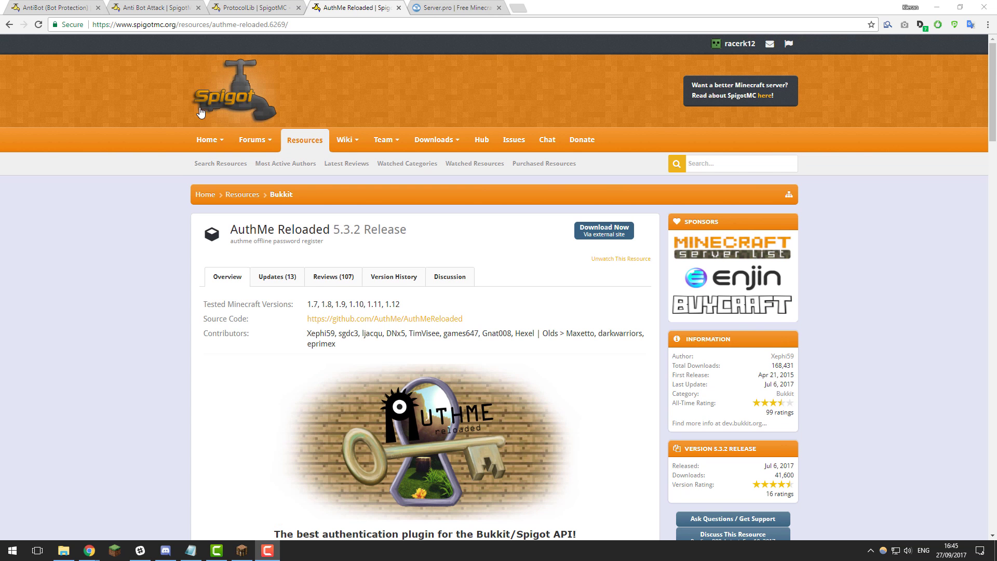
click(67, 7)
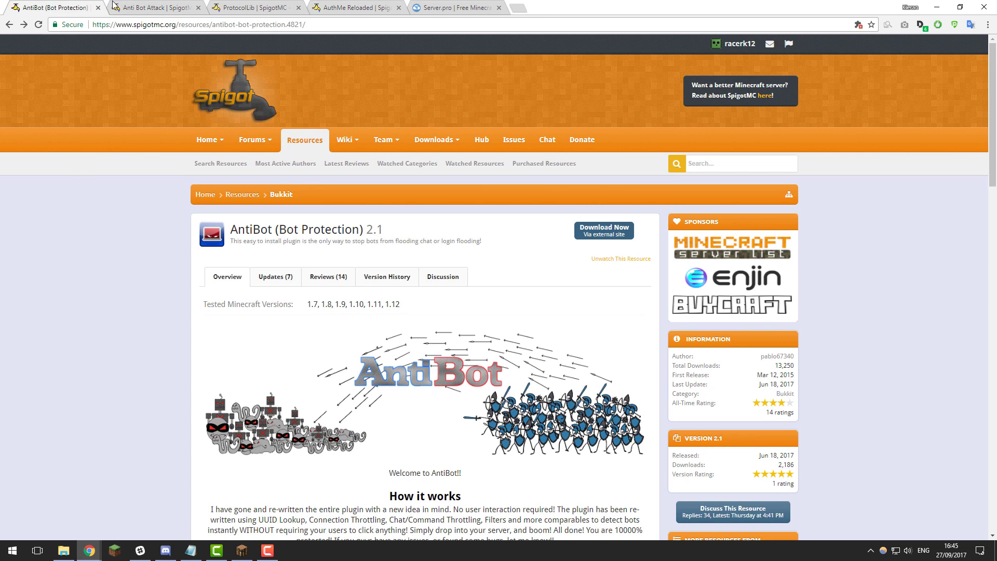
click(454, 7)
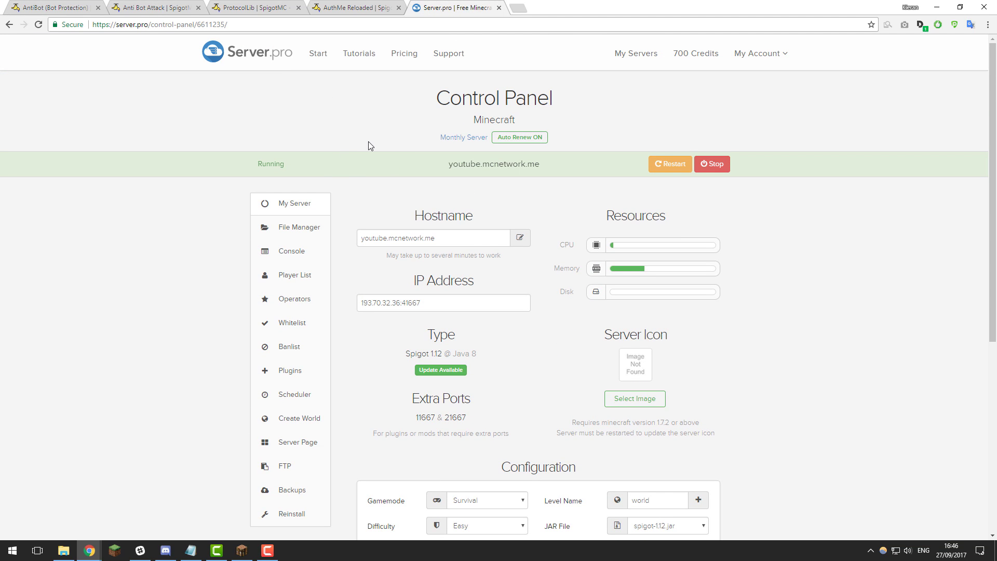
click(67, 6)
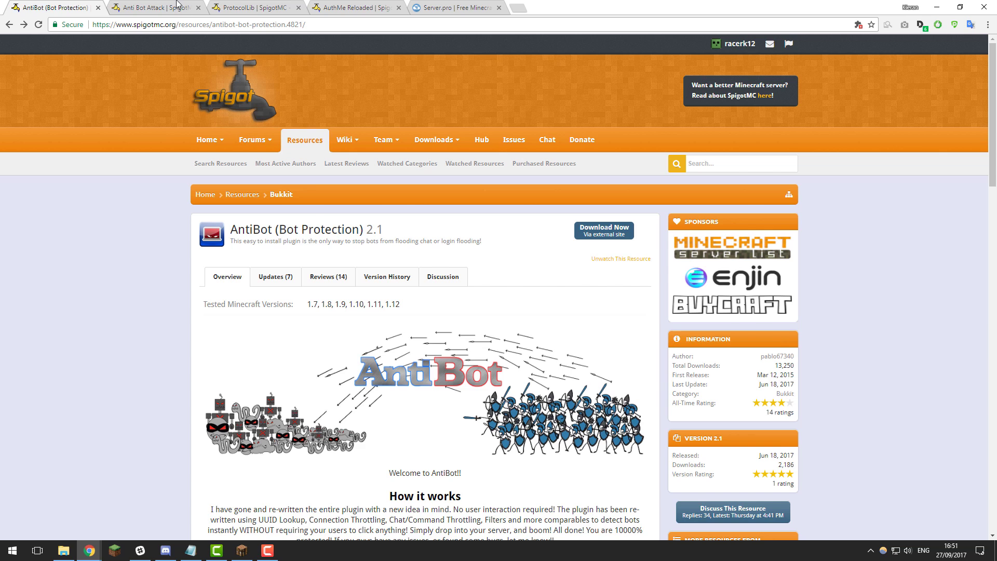
click(155, 8)
click(359, 7)
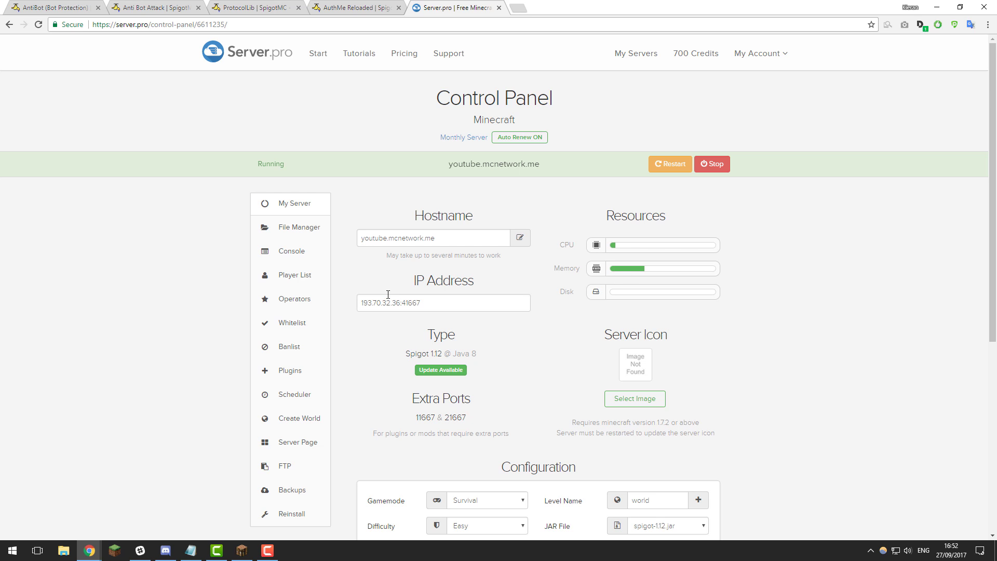
click(60, 8)
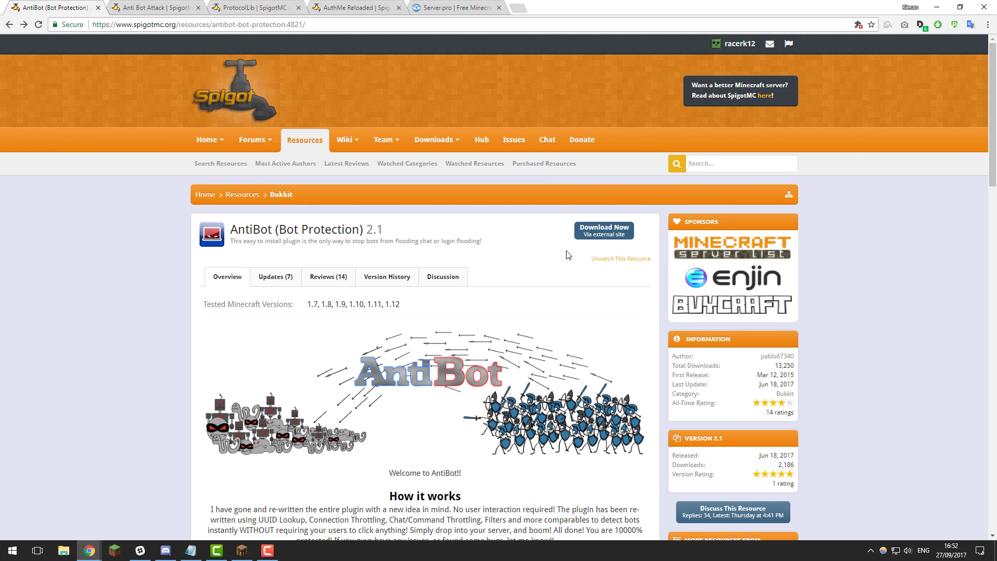
- Download the AntiBot zip from ShulkerBox and Anti Bot Attack.jar to Downloads
click(578, 234)
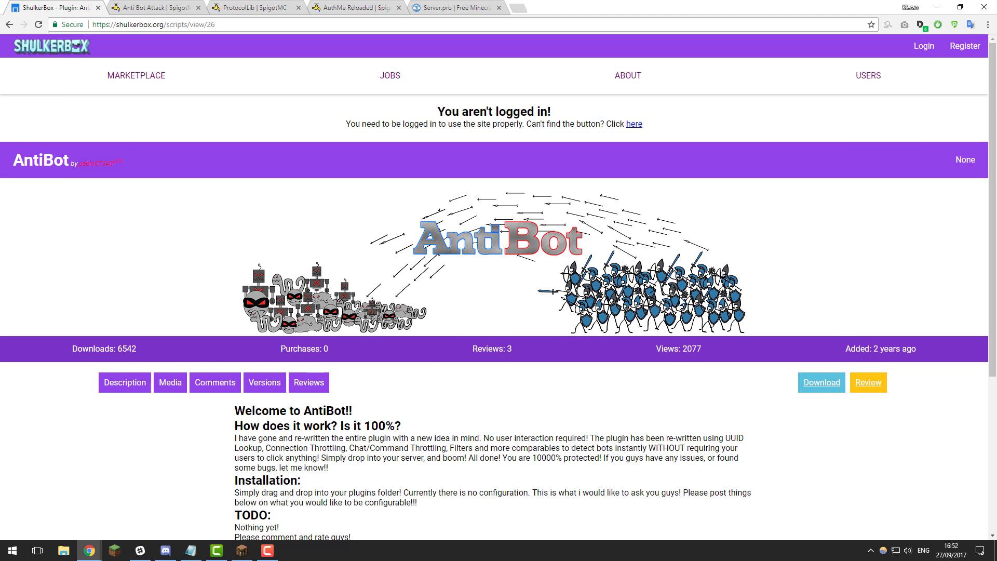
click(819, 385)
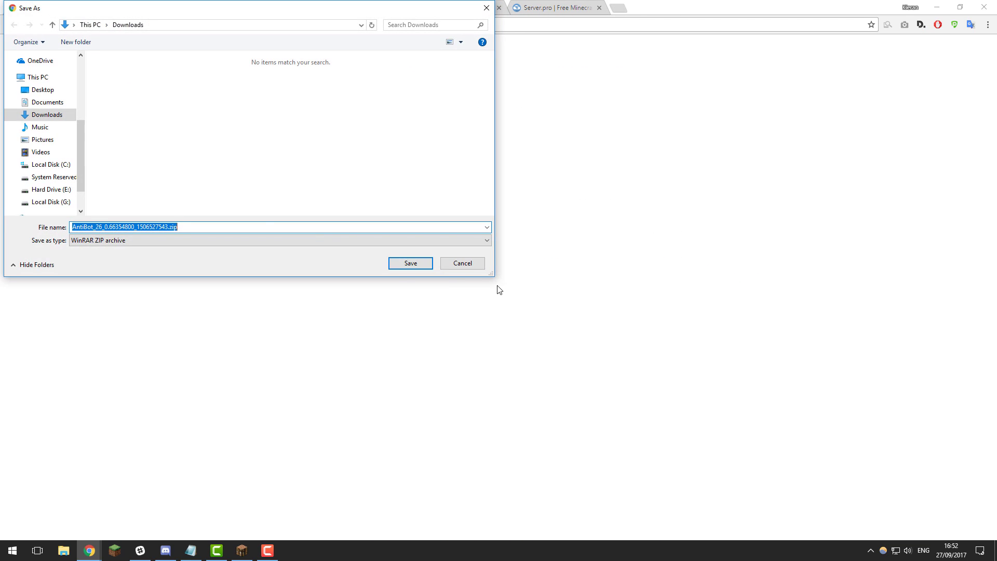
click(418, 264)
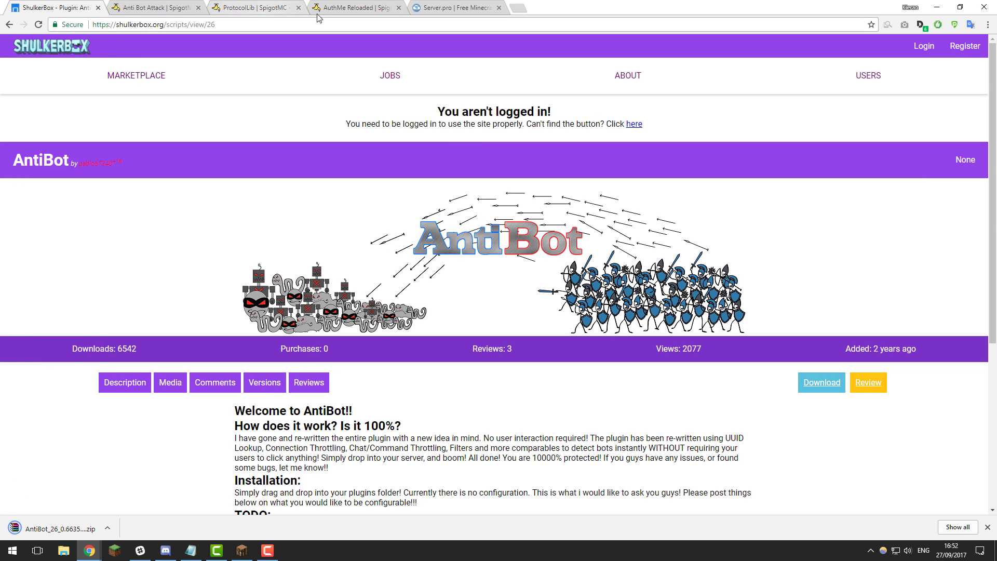
click(177, 9)
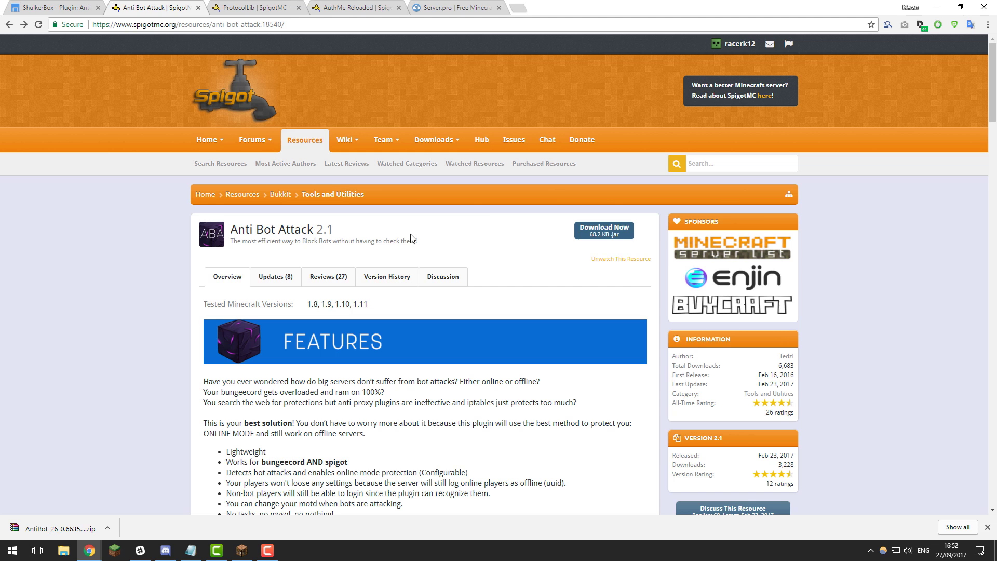
click(633, 237)
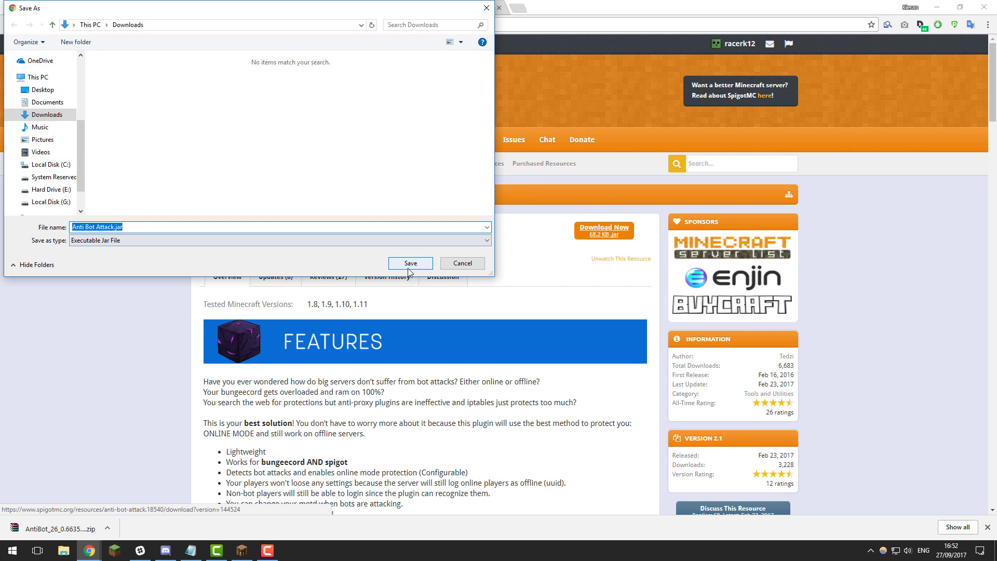
click(410, 263)
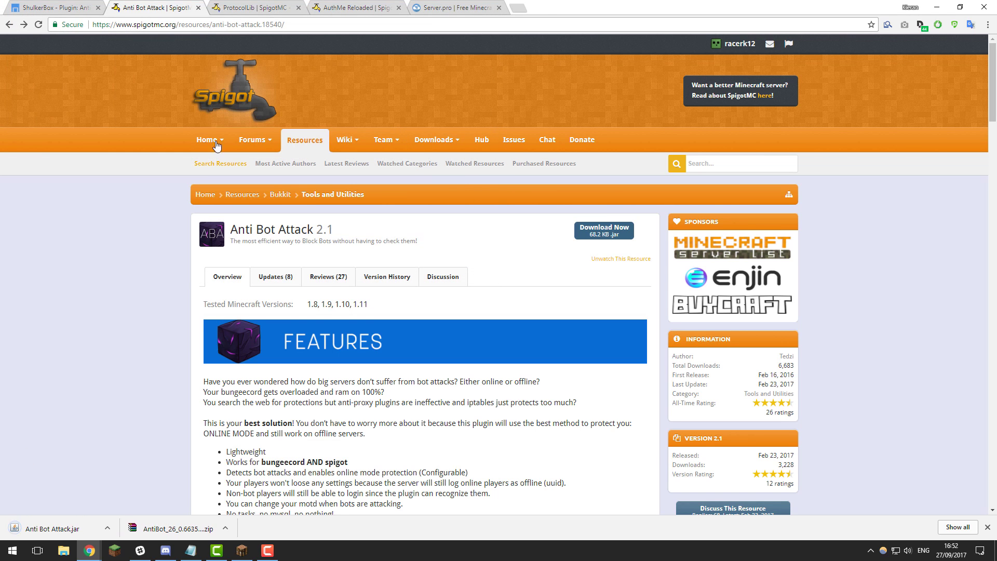
- Download ProtocolLib.jar and AuthMe-5.3.2.jar to Downloads, then return to the ShulkerBox AntiBot page
click(247, 10)
click(607, 231)
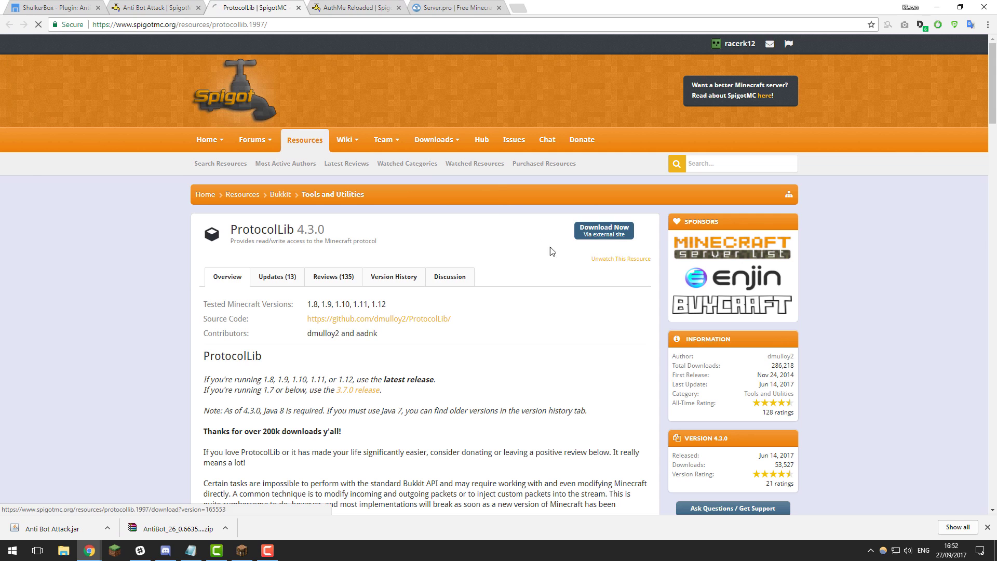
click(415, 264)
click(355, 8)
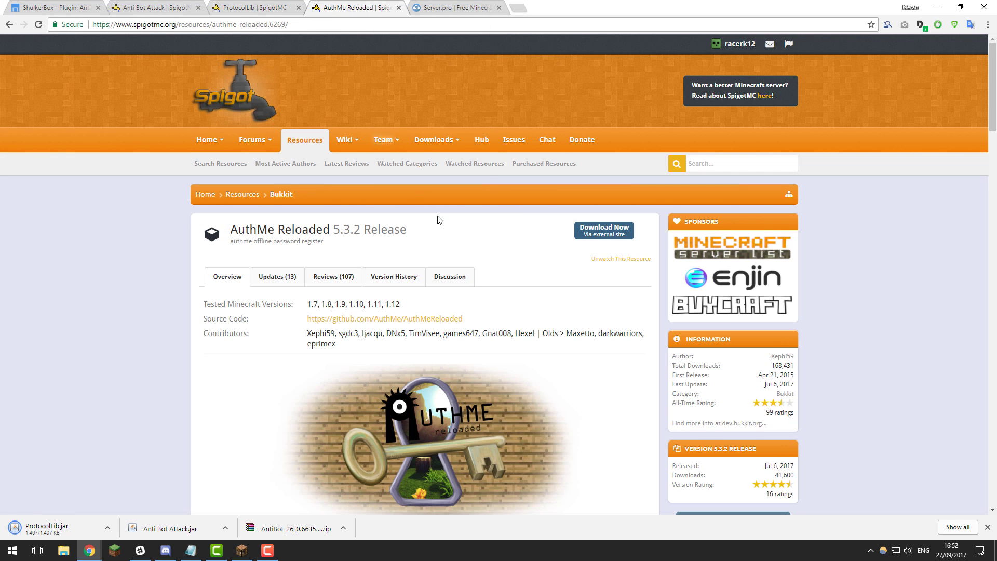
click(617, 230)
click(415, 264)
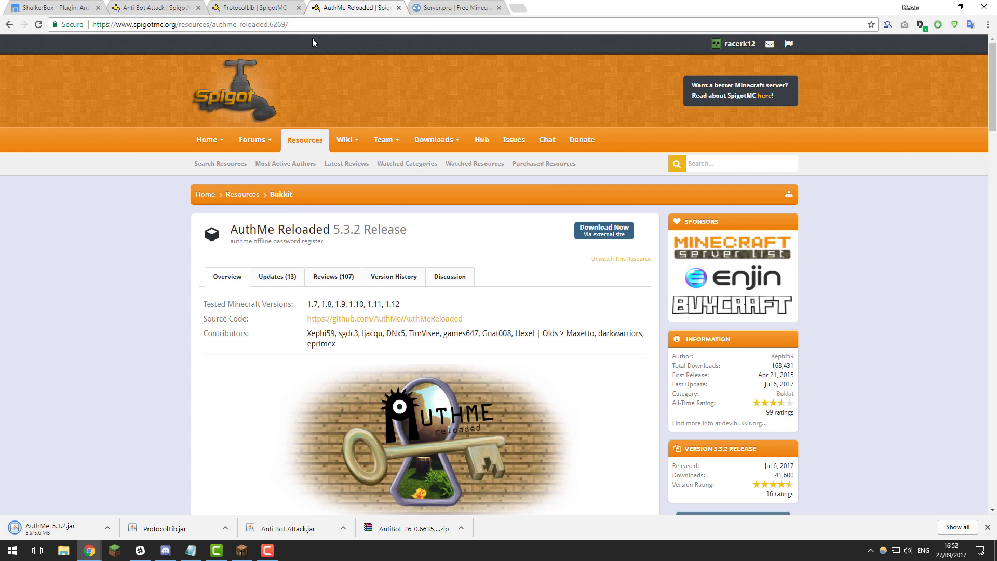
click(64, 9)
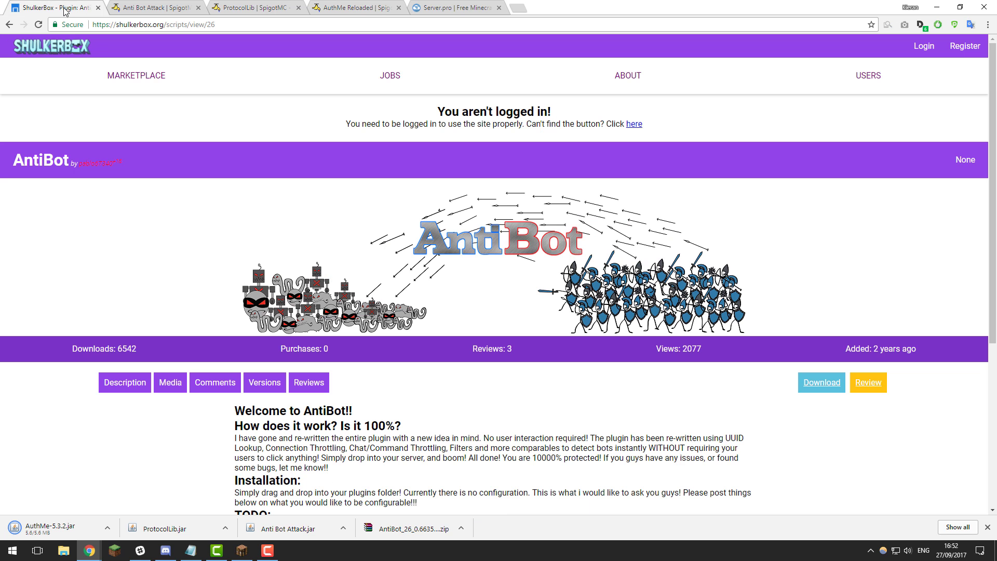
scroll(456, 358, down, 2)
scroll(435, 347, down, 1)
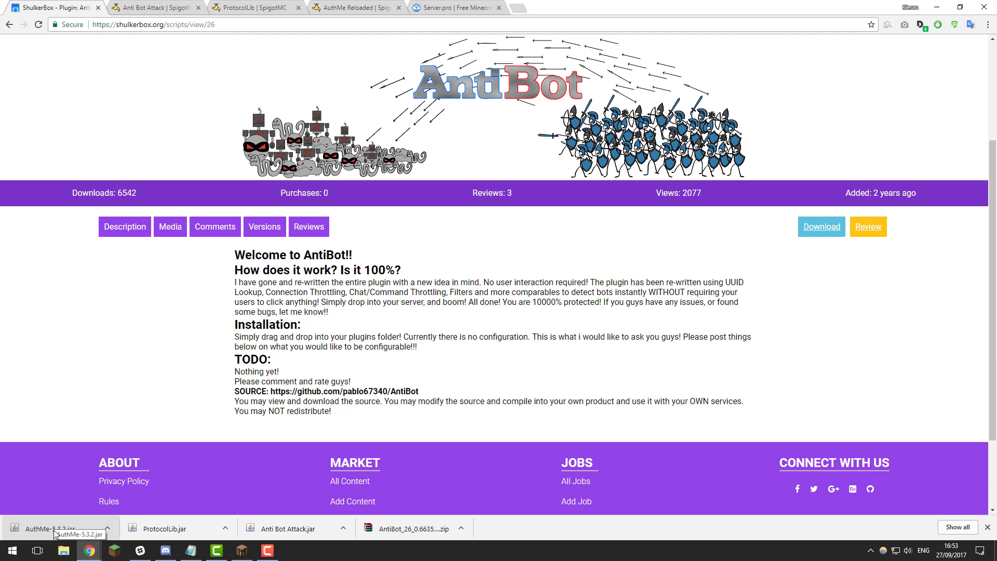
- Open the server's plugins folder in File Manager and upload ProtocolLib.jar
click(451, 8)
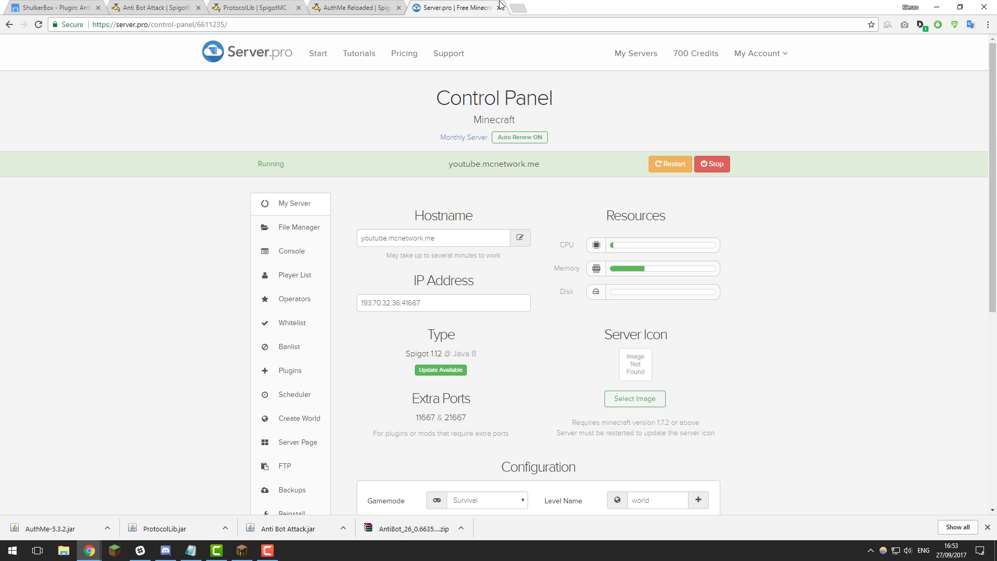
click(305, 229)
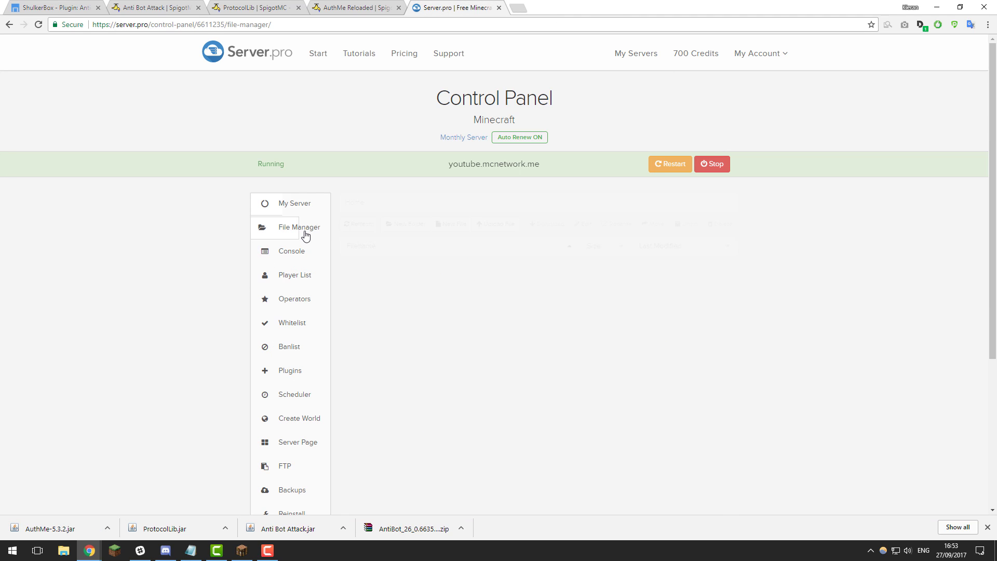
click(370, 285)
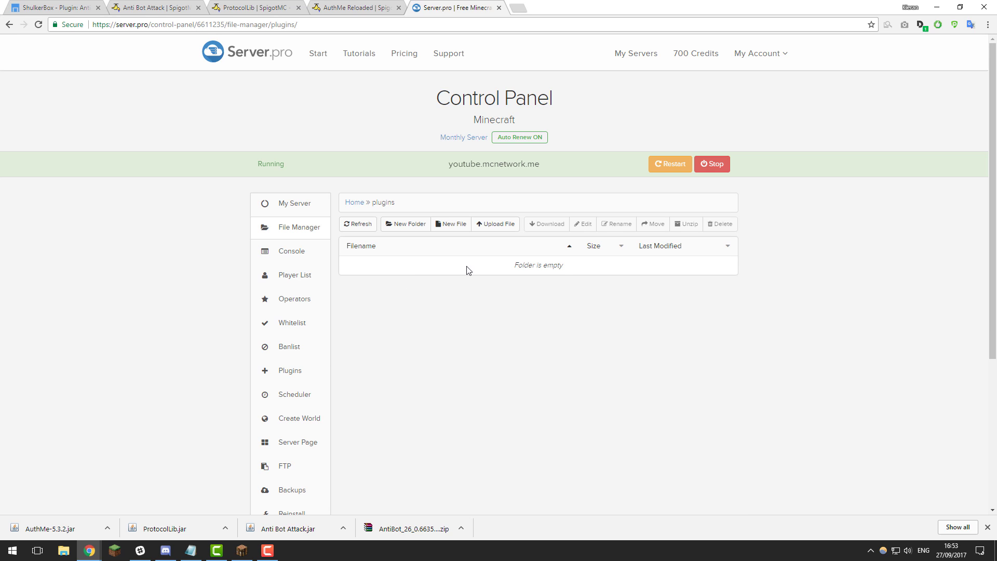
click(497, 224)
click(456, 165)
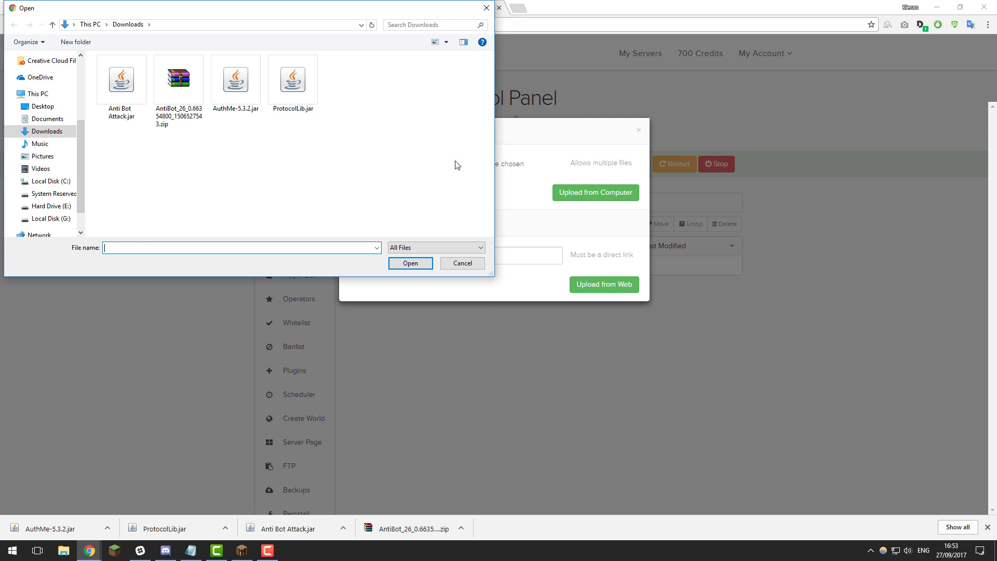
click(296, 98)
click(411, 266)
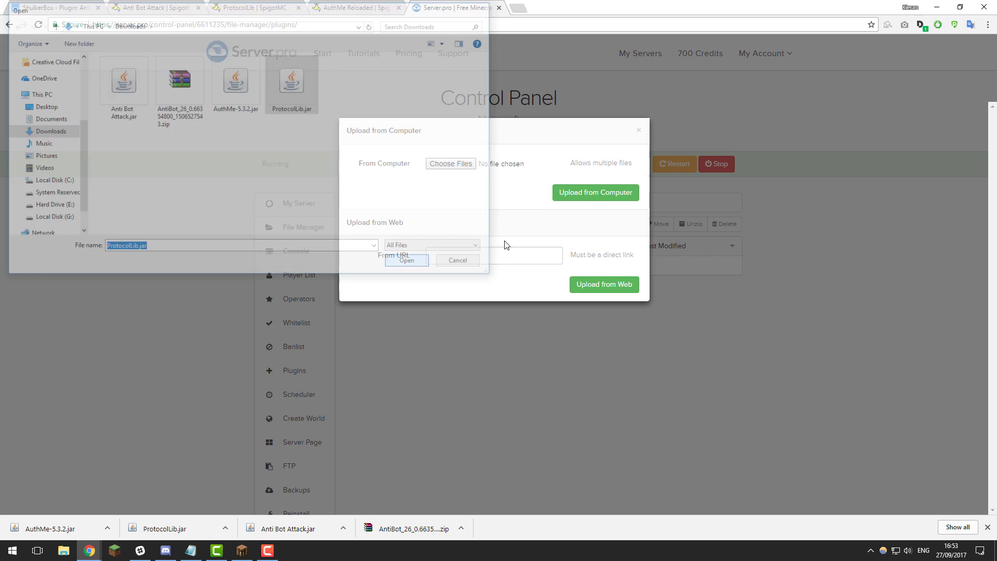
click(612, 196)
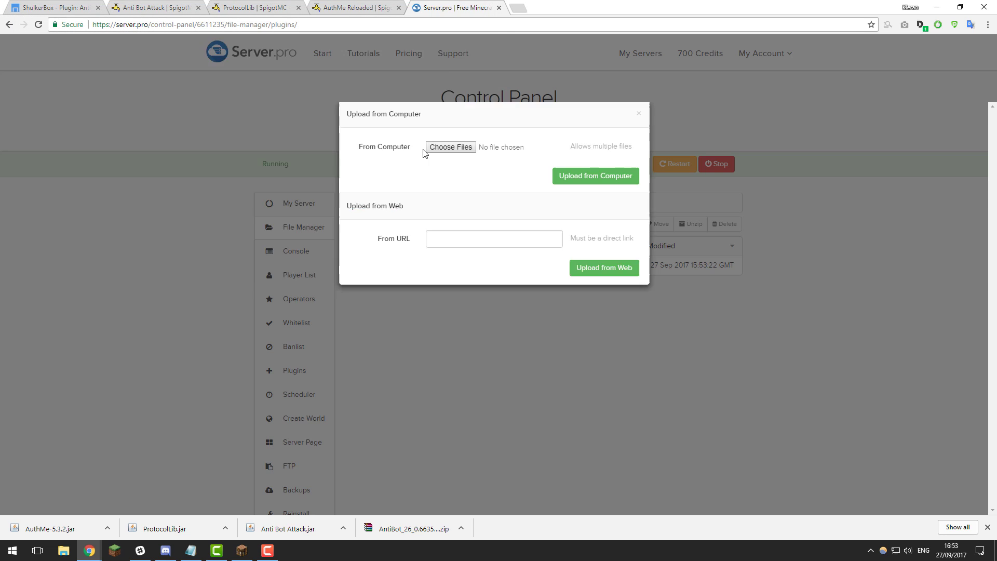
- Upload the AntiBot zip, Anti Bot Attack.jar and AuthMe-5.3.2.jar into plugins
click(592, 179)
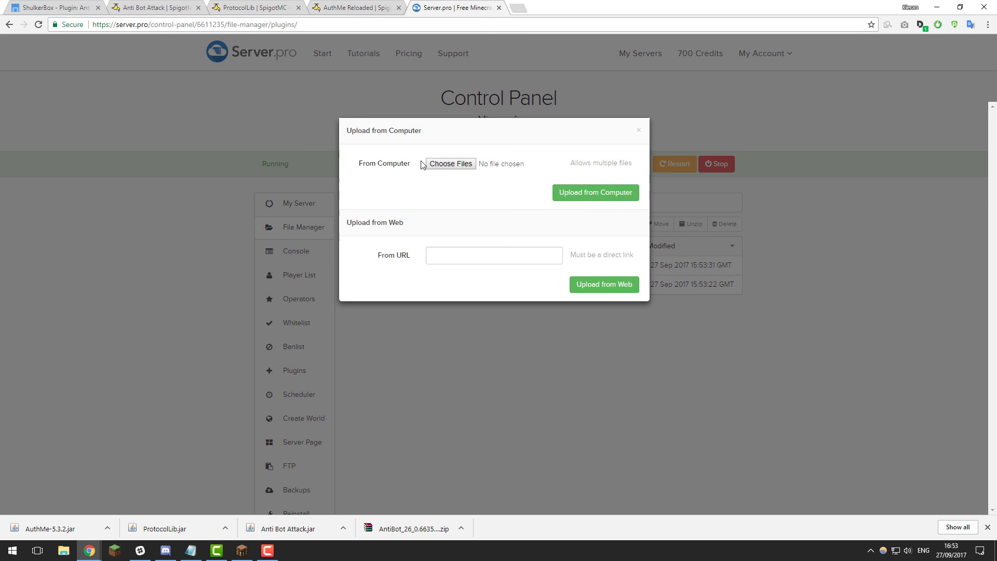
click(639, 130)
click(495, 224)
click(457, 165)
click(189, 89)
click(411, 266)
click(611, 195)
click(425, 303)
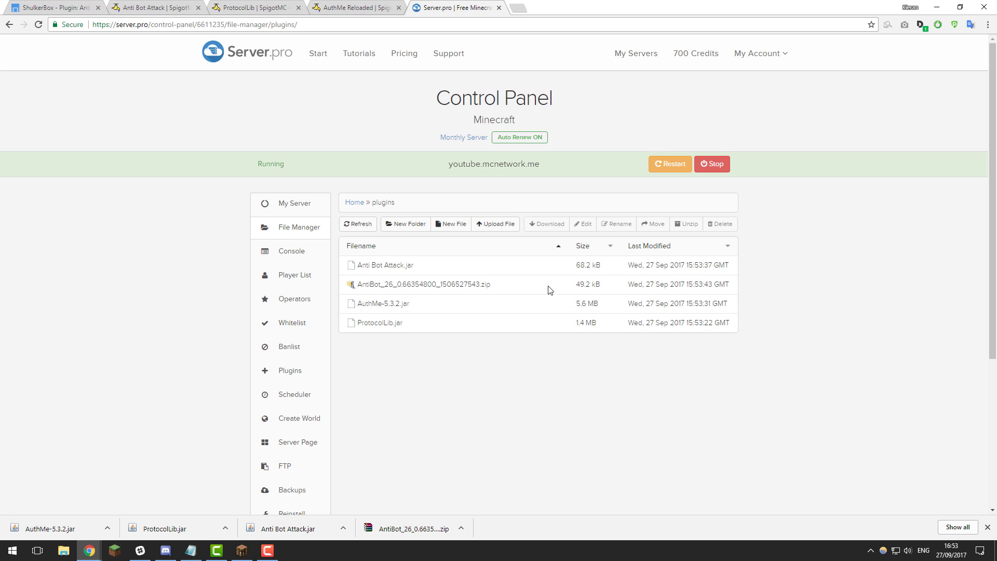
- Unzip the AntiBot archive, then delete the zip and LICENSE.txt, keeping AntiBot.jar
click(535, 292)
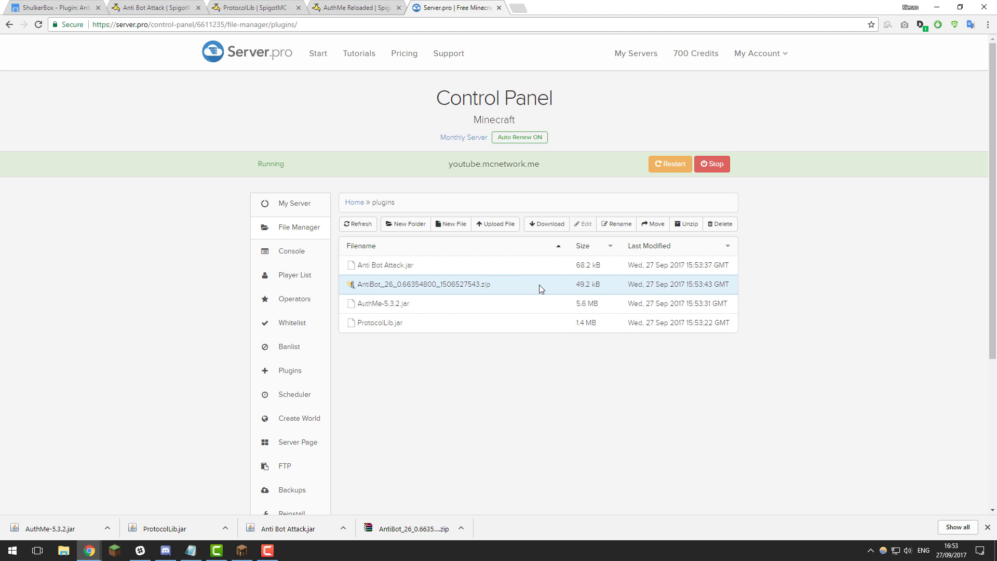
click(689, 225)
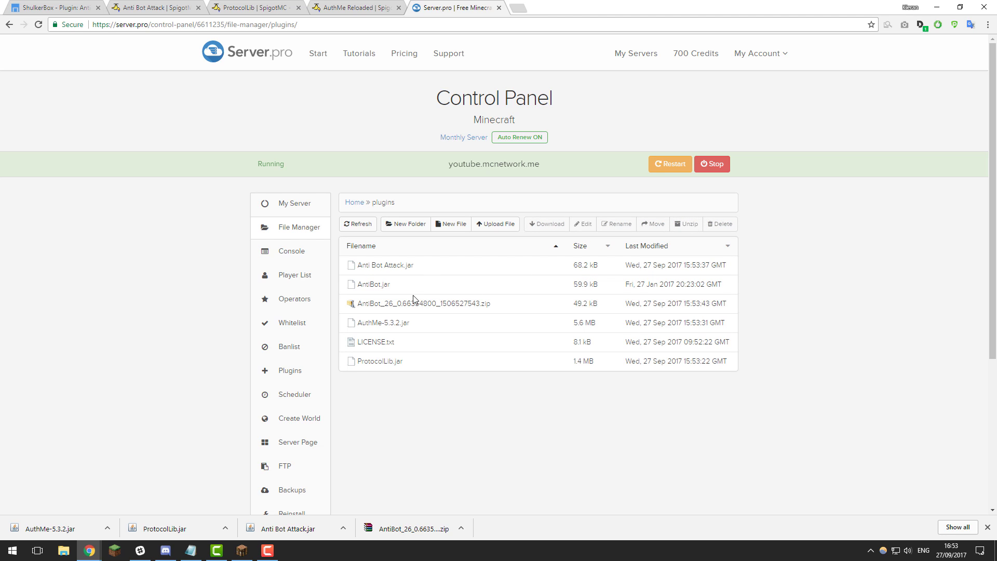
click(413, 347)
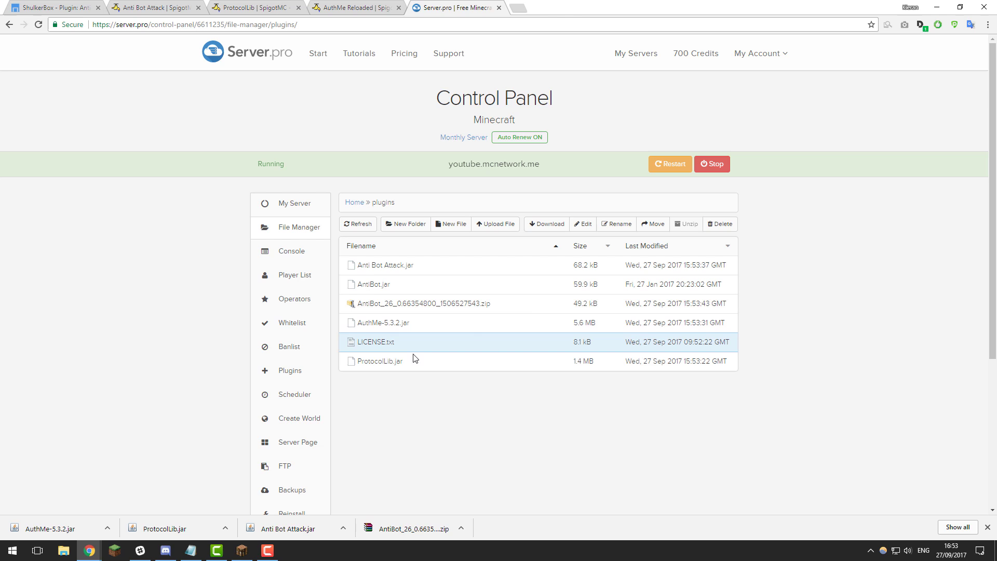
ctrl+click(531, 306)
click(720, 224)
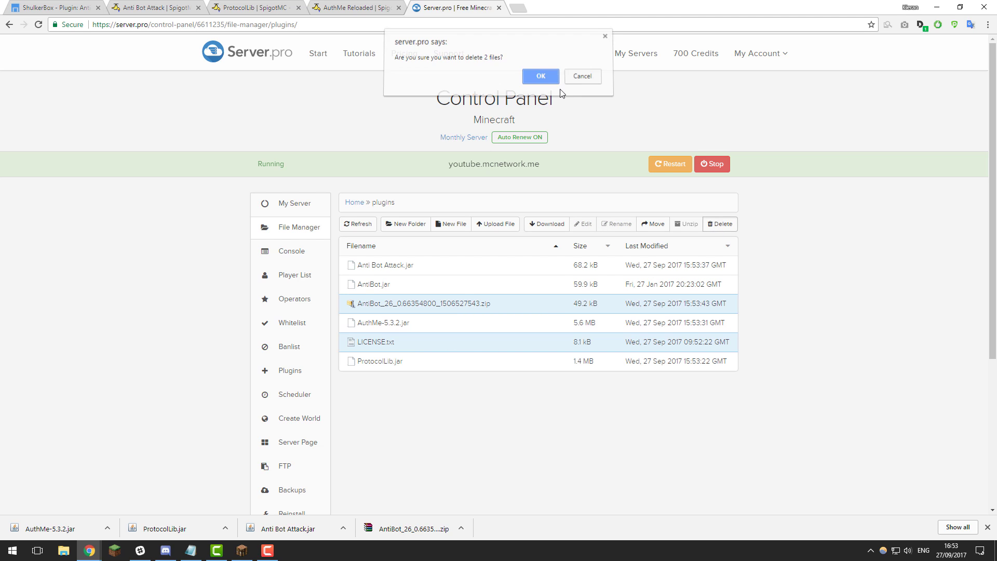
click(540, 77)
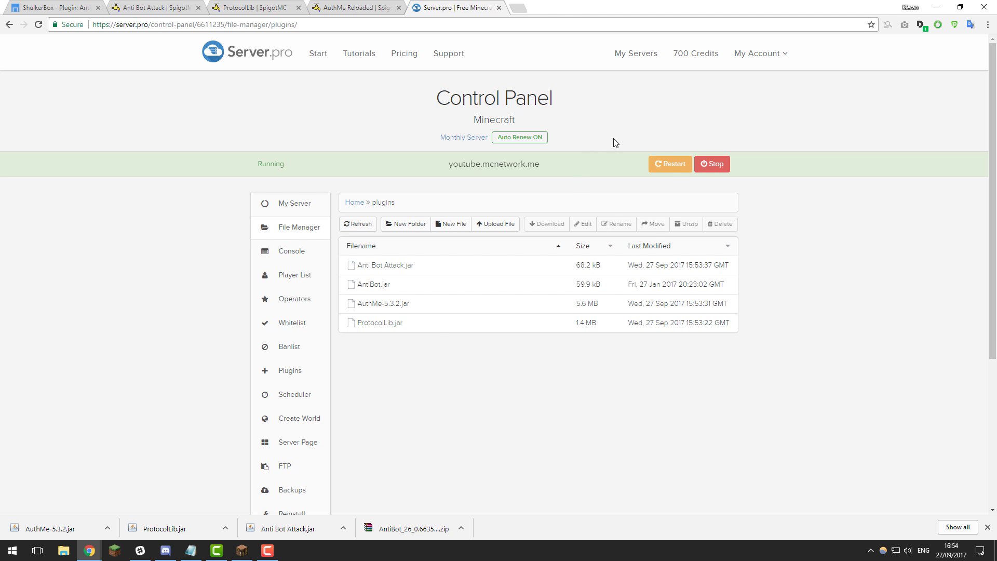
- Restart the server and refresh plugins to reveal the new plugin data folders
click(669, 165)
click(353, 225)
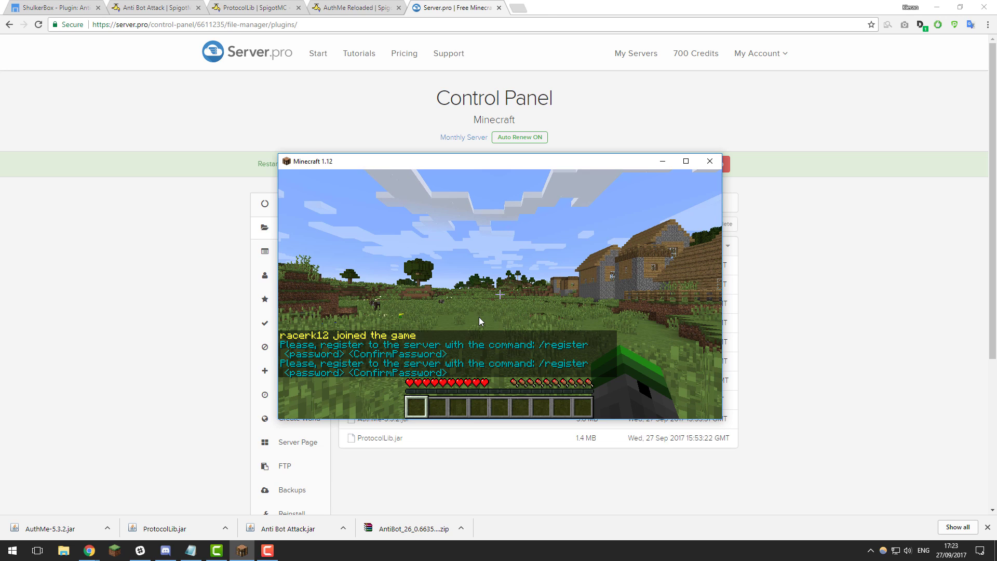
- Register in-game with /register and the account password entered twice, then reopen chat
text(t/)
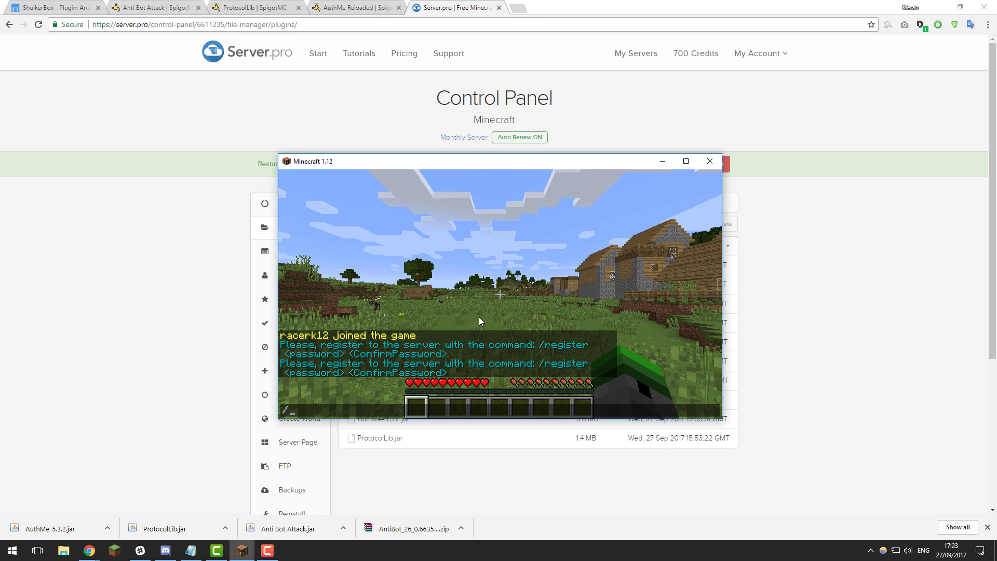
text(register serverp)
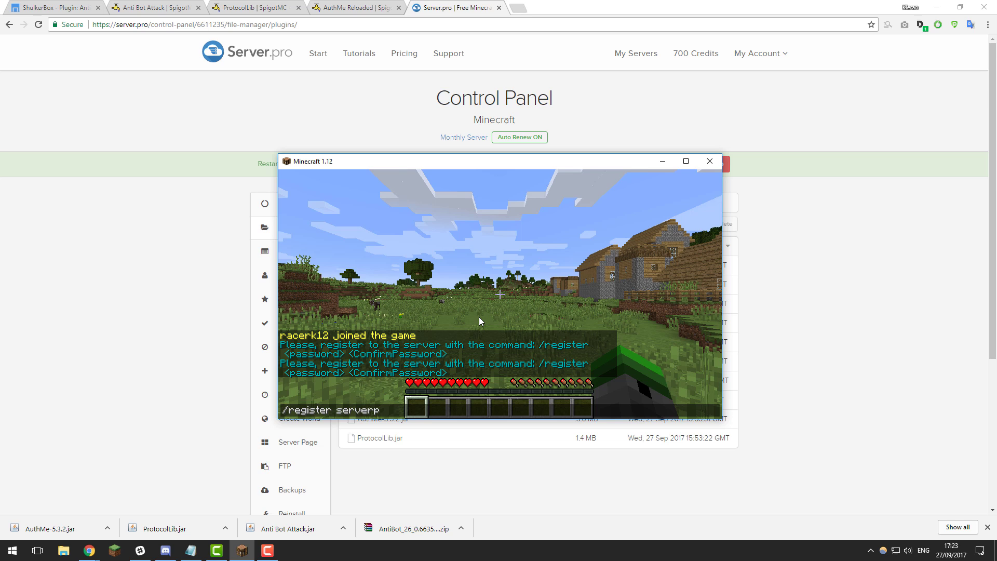
text(ro serverpro)
key(Return)
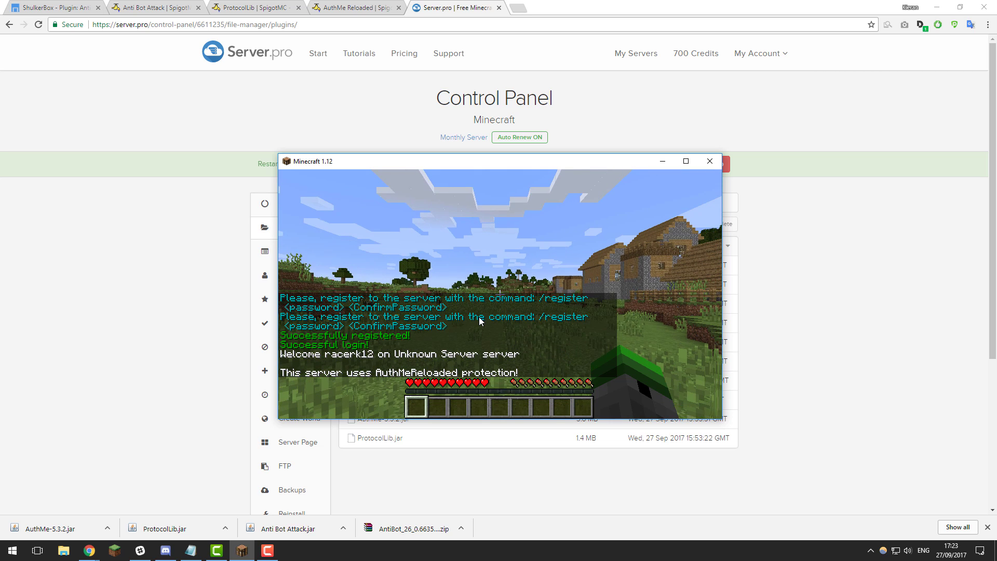
key(t)
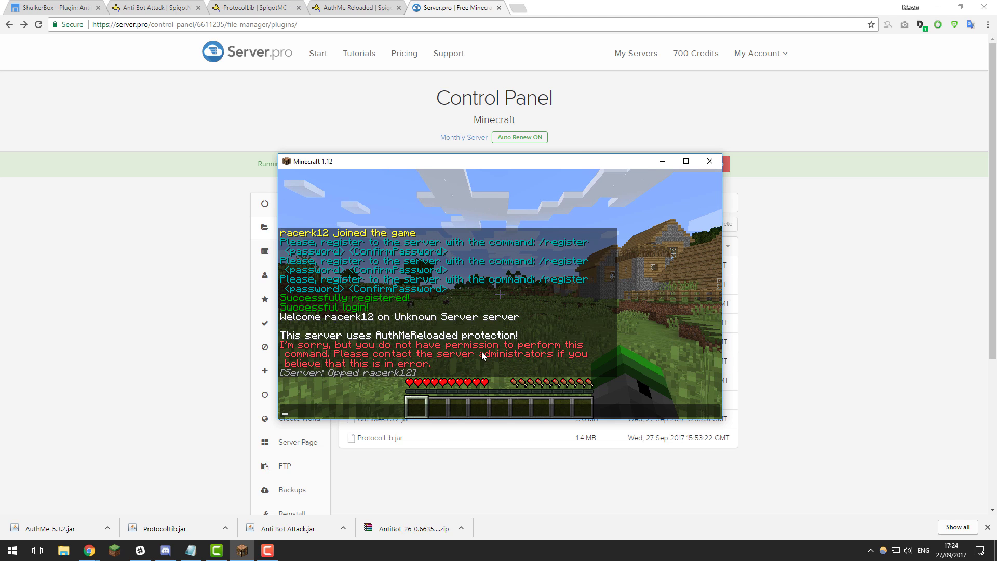
- Toggle global chat off and back on with the /chat command
text(/chat)
key(Return)
key(t)
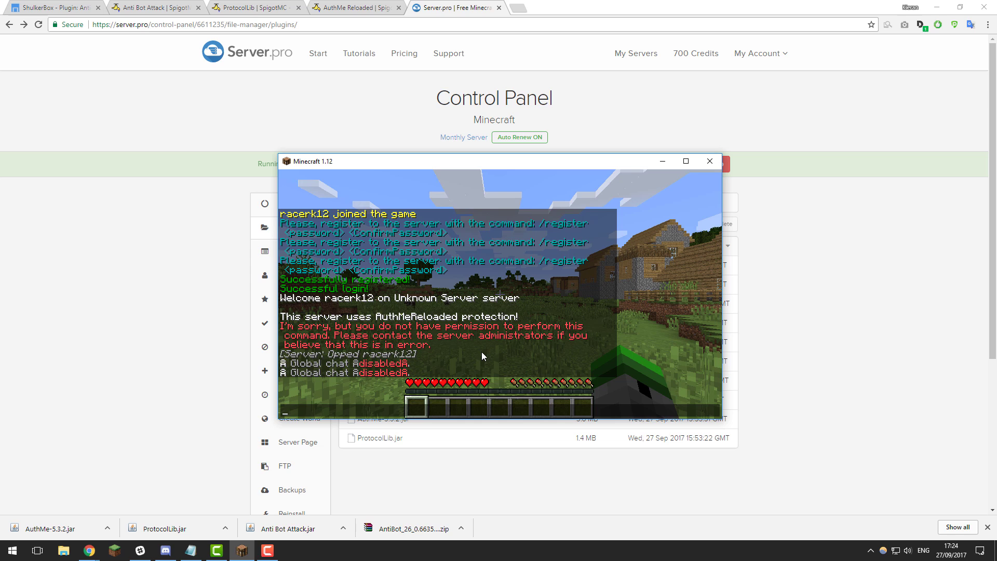
text(chat)
key(Return)
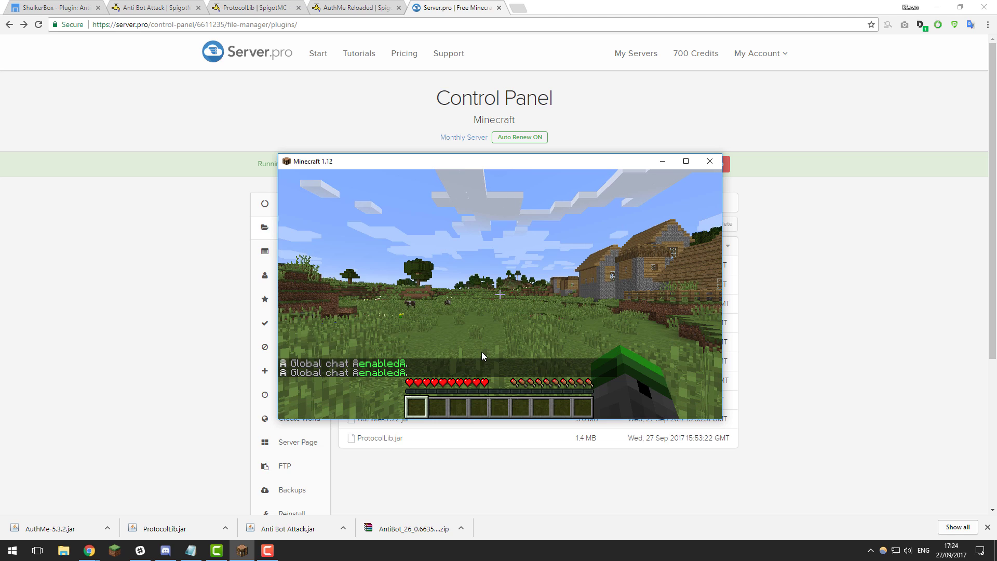
- Enable anti-bot protection with /aba on, then disable it with /aba off
key(t)
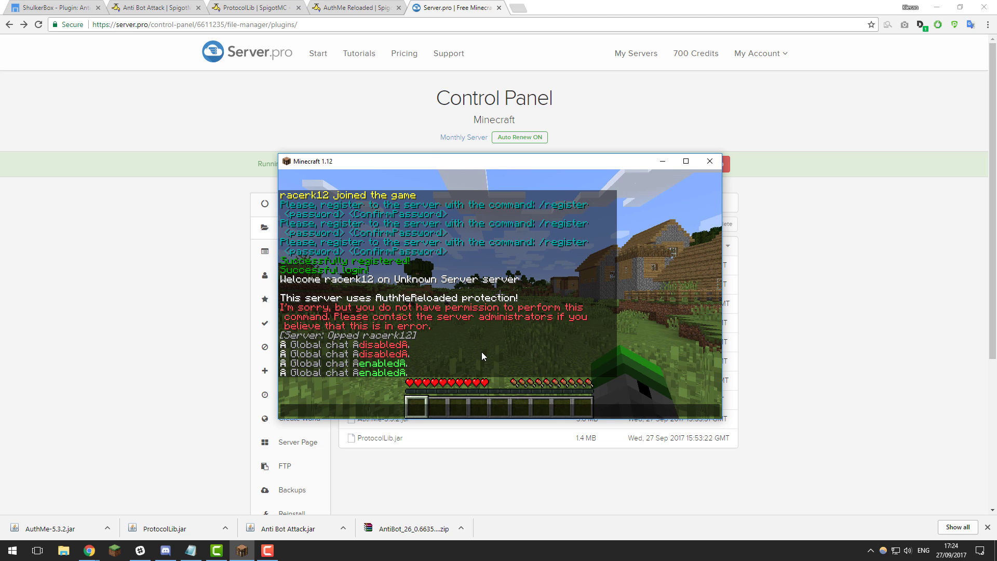
text(/a)
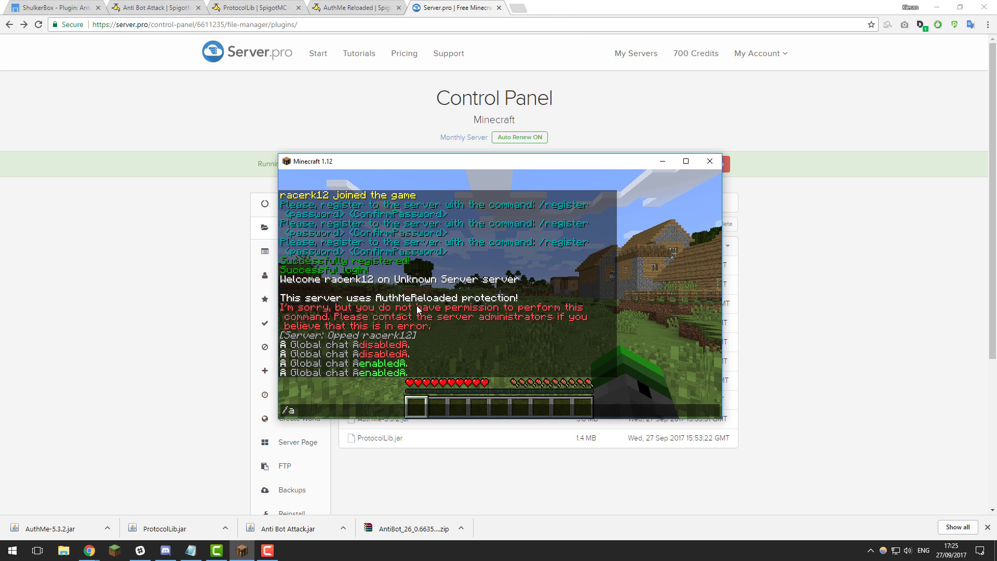
text(ba on)
key(Return)
key(t)
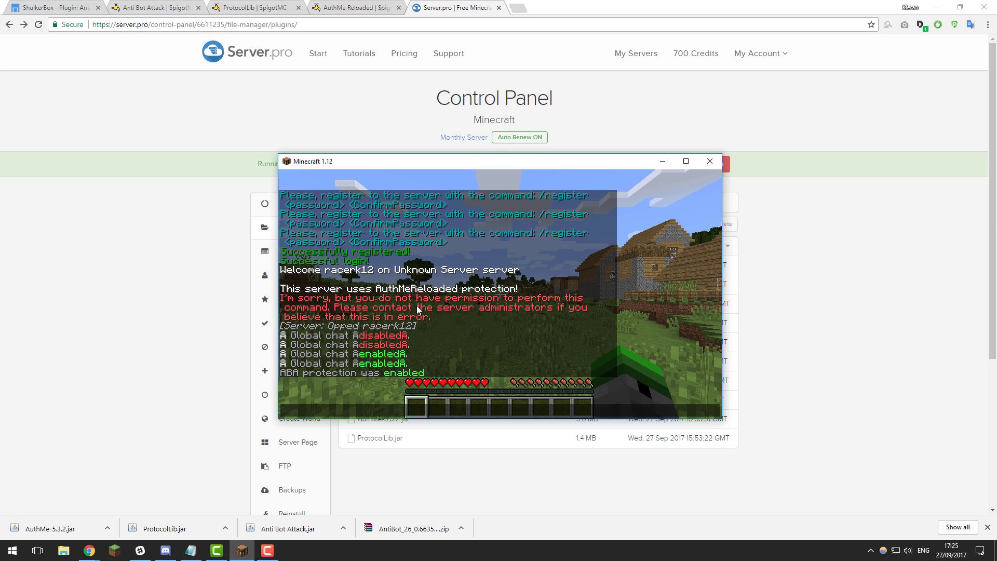
key(Up)
key(BackSpace)
text(ff)
key(Return)
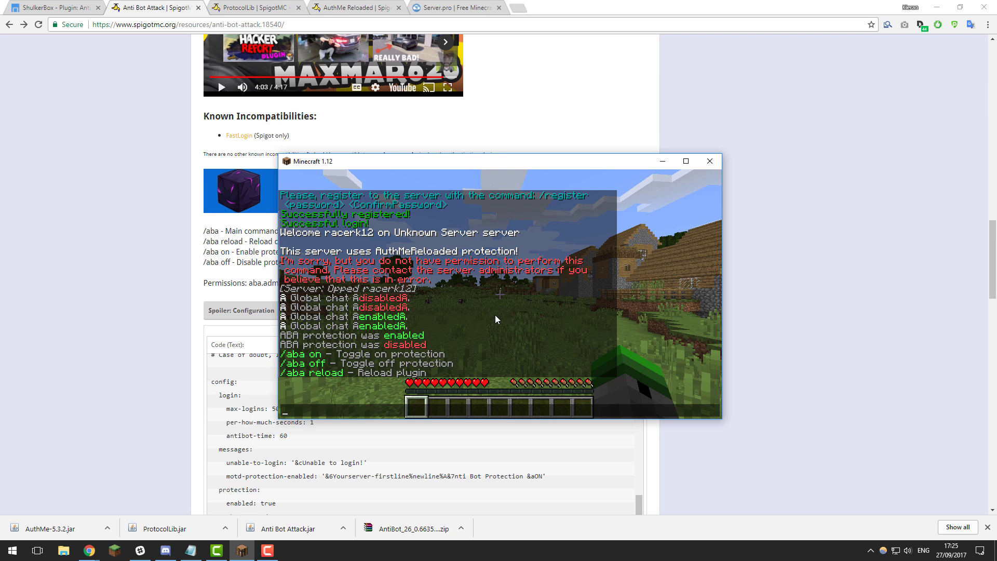
key(Escape)
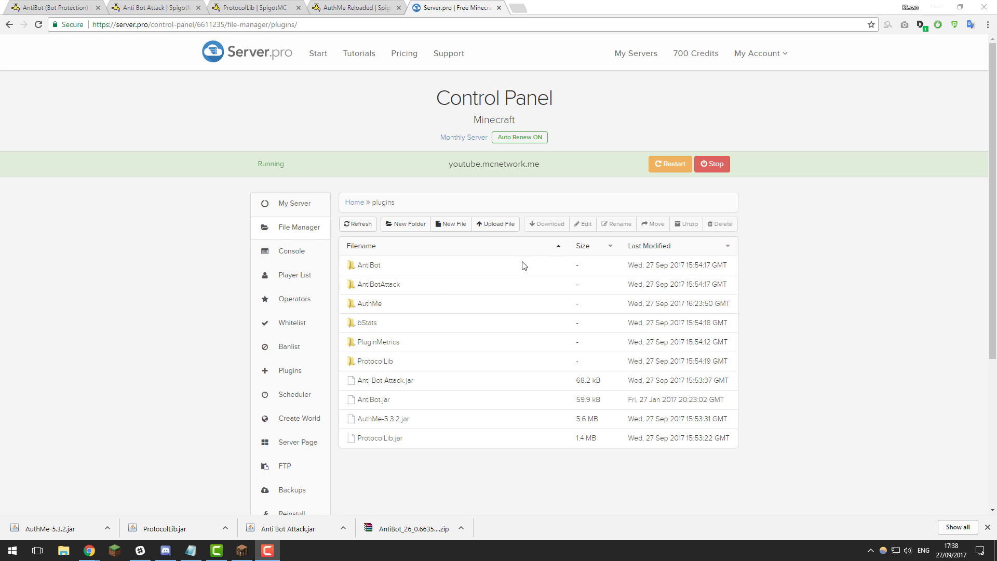
- Review AntiBot's config.yml throttles and chat blacklist settings, then save it
click(370, 266)
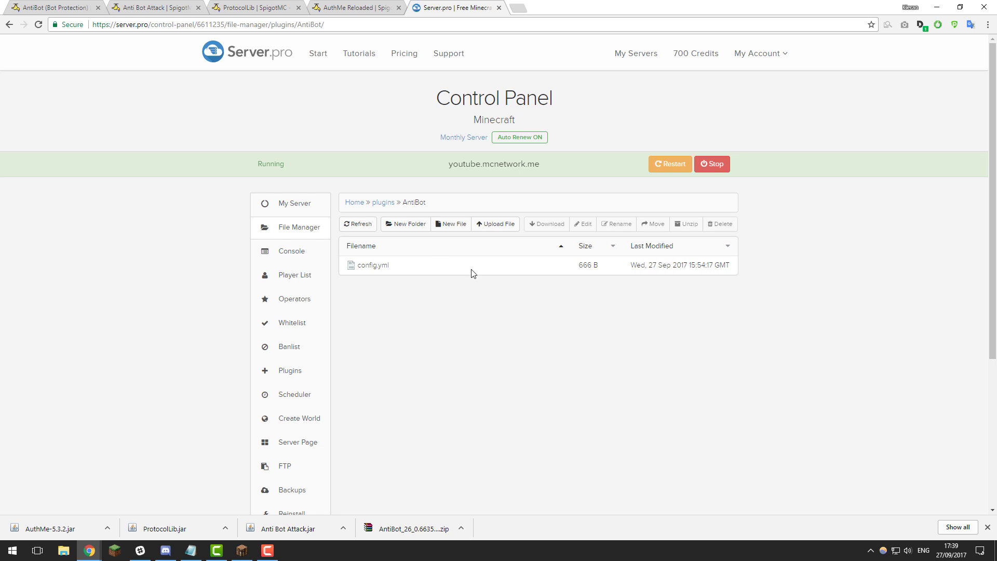
click(372, 266)
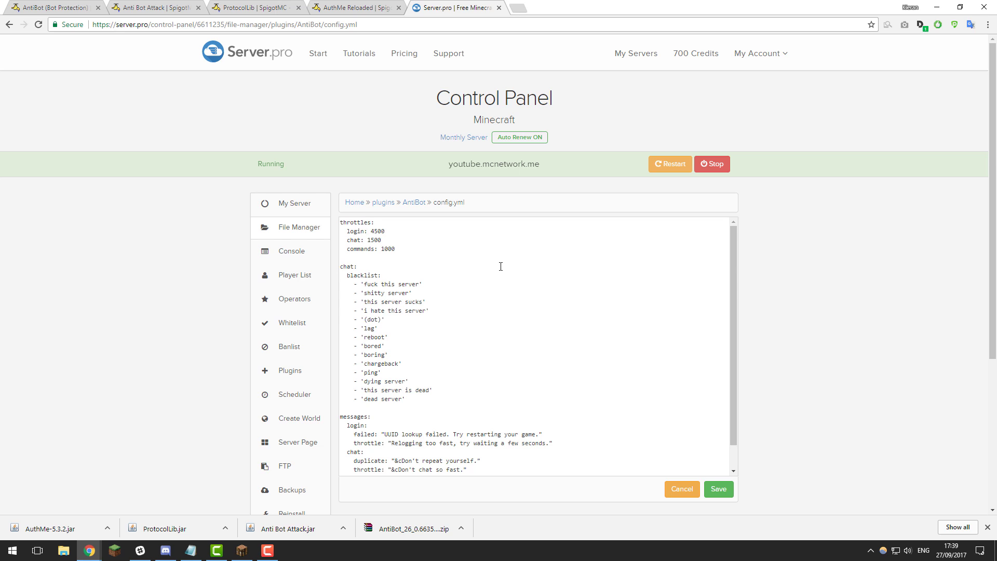
scroll(499, 254, down, 3)
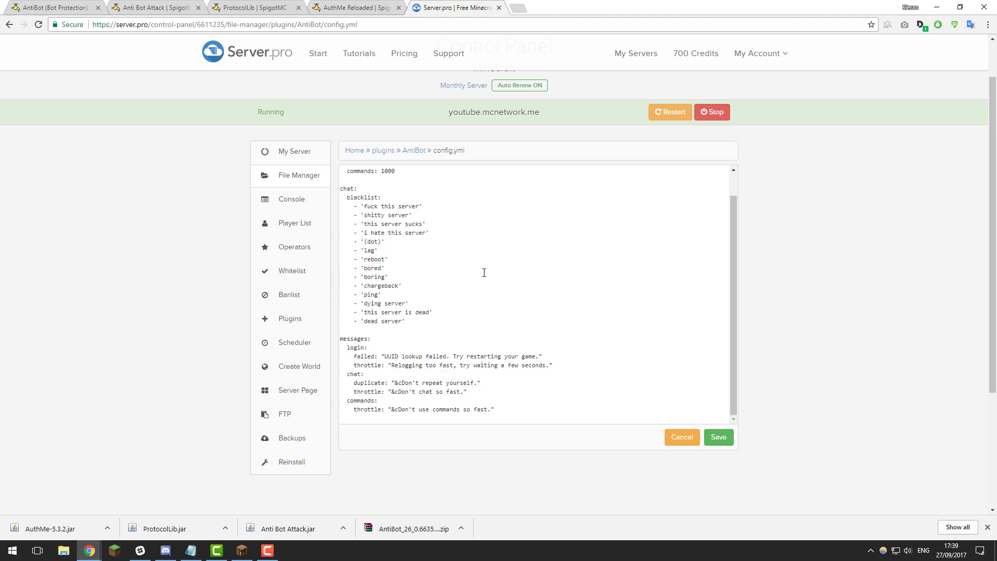
scroll(375, 204, up, 1)
drag(408, 202, 340, 170)
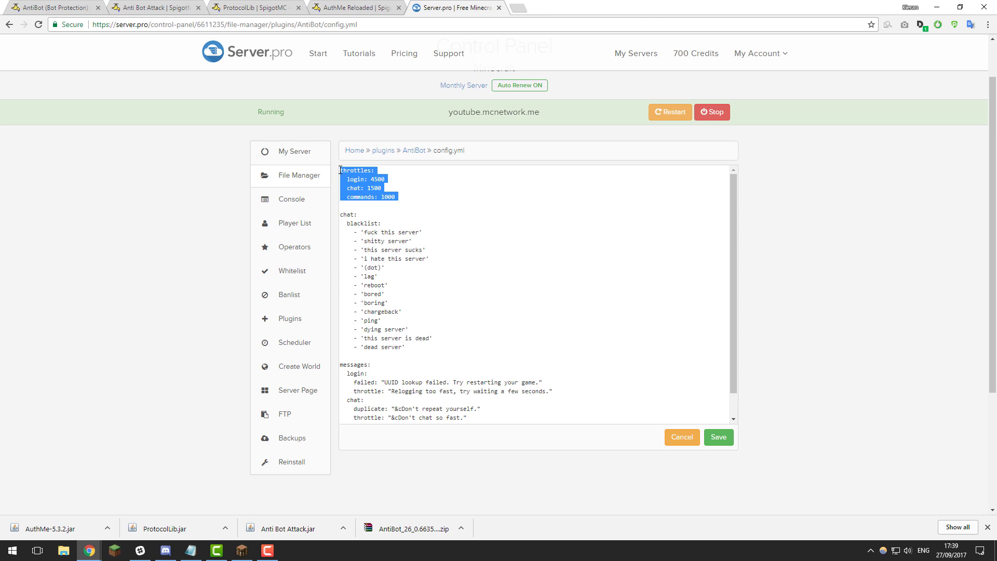
click(426, 229)
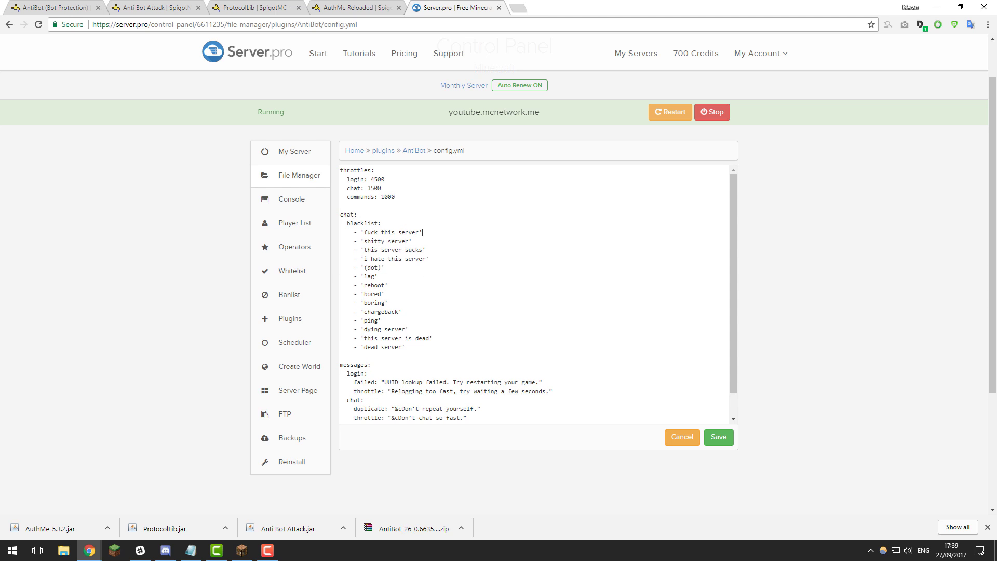
scroll(394, 280, down, 1)
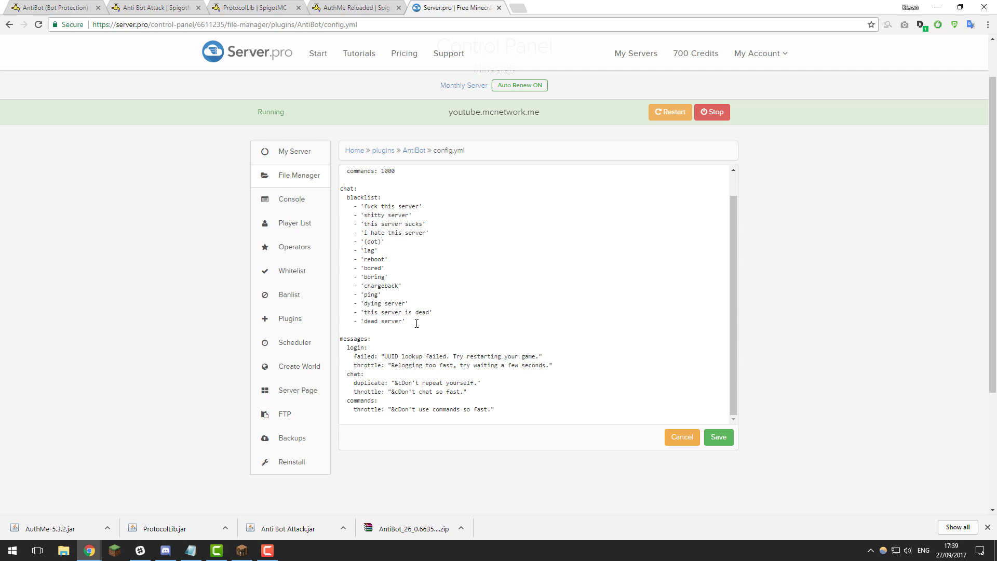
scroll(419, 321, down, 1)
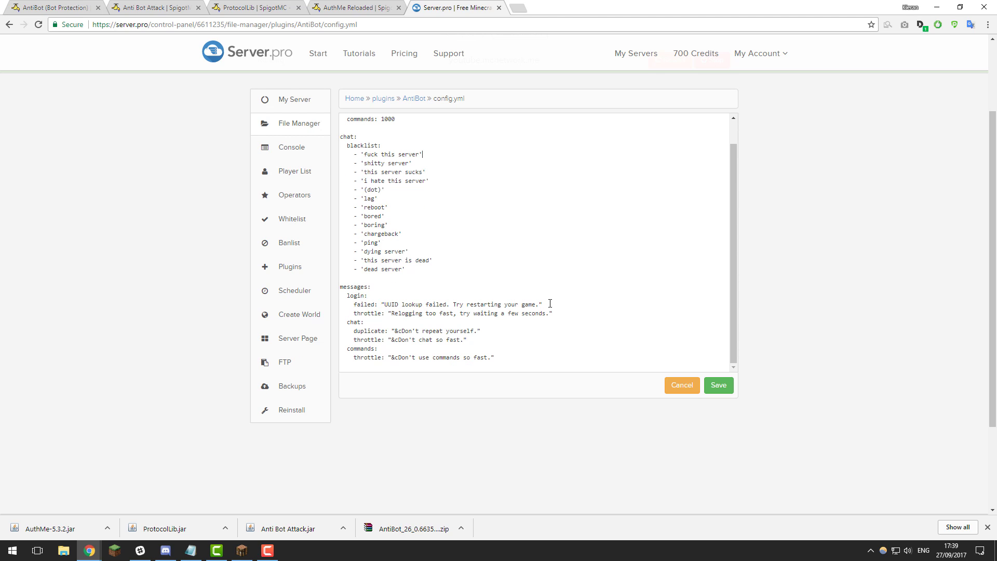
scroll(551, 304, up, 3)
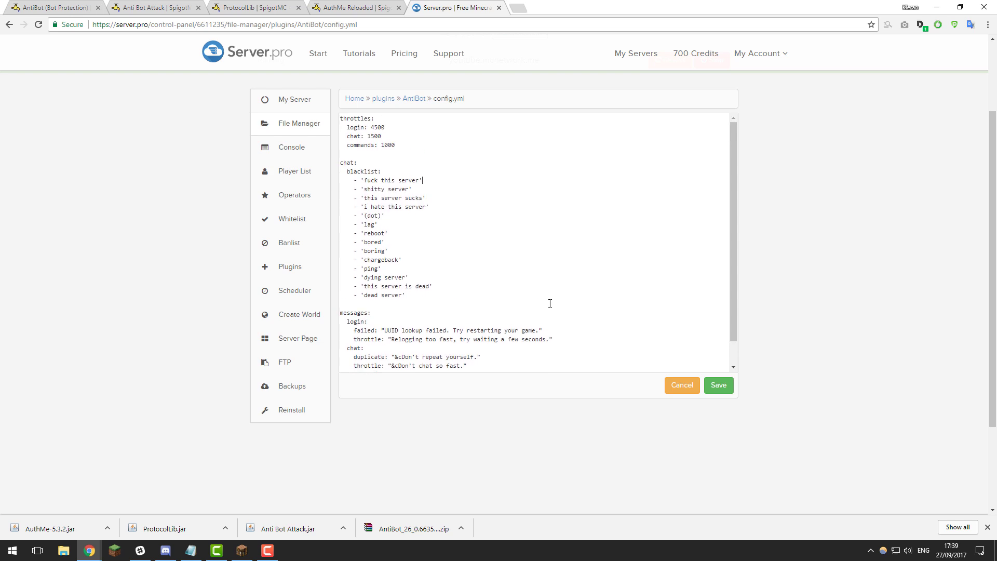
scroll(553, 298, down, 1)
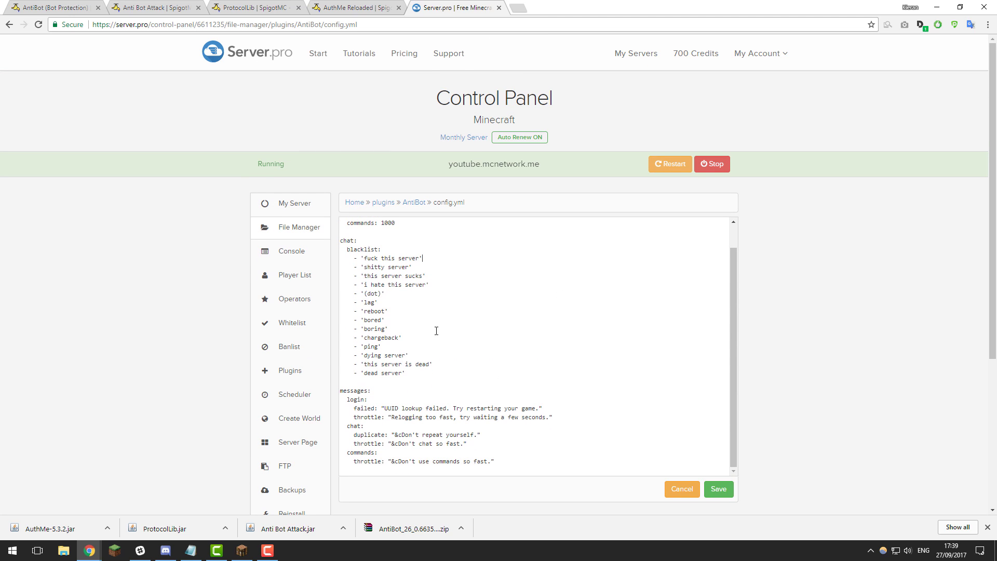
click(727, 492)
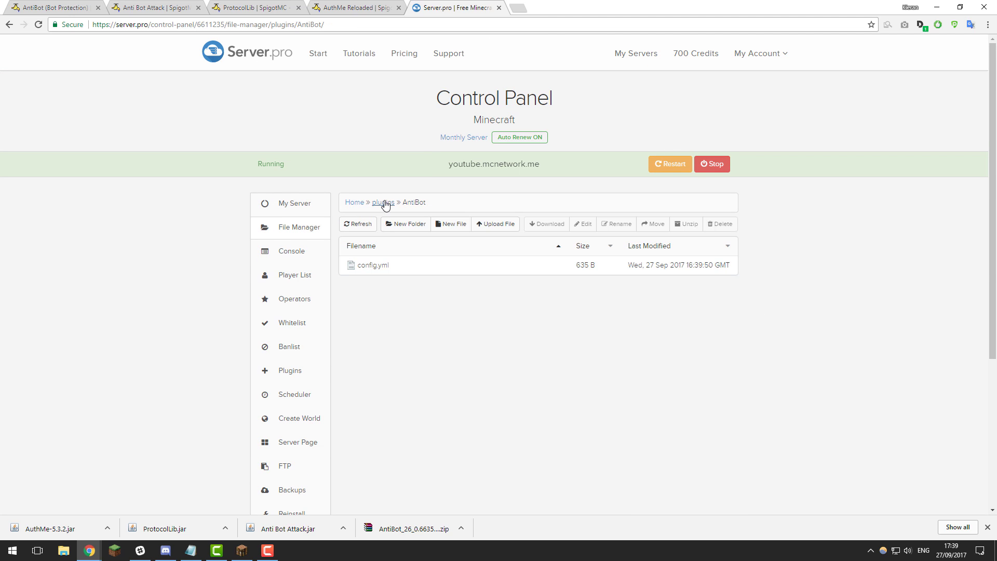
- Open configs.yml in the AntiBotAttack plugin folder
click(383, 202)
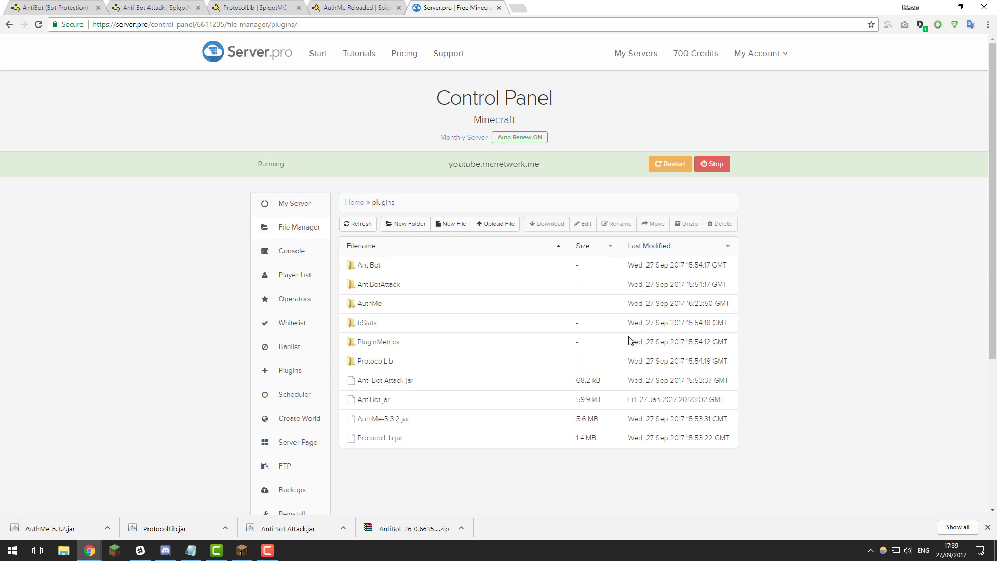
click(384, 286)
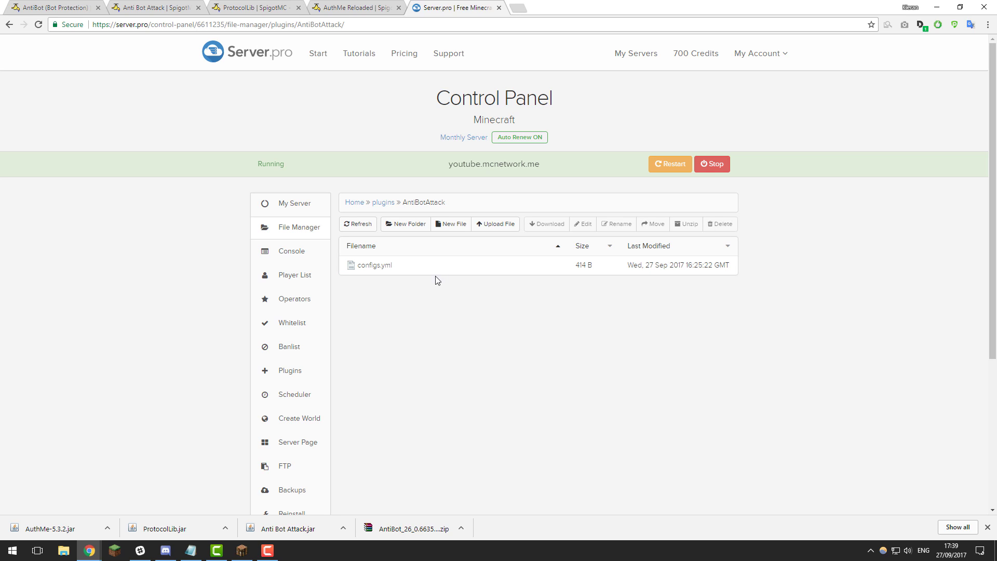
click(387, 269)
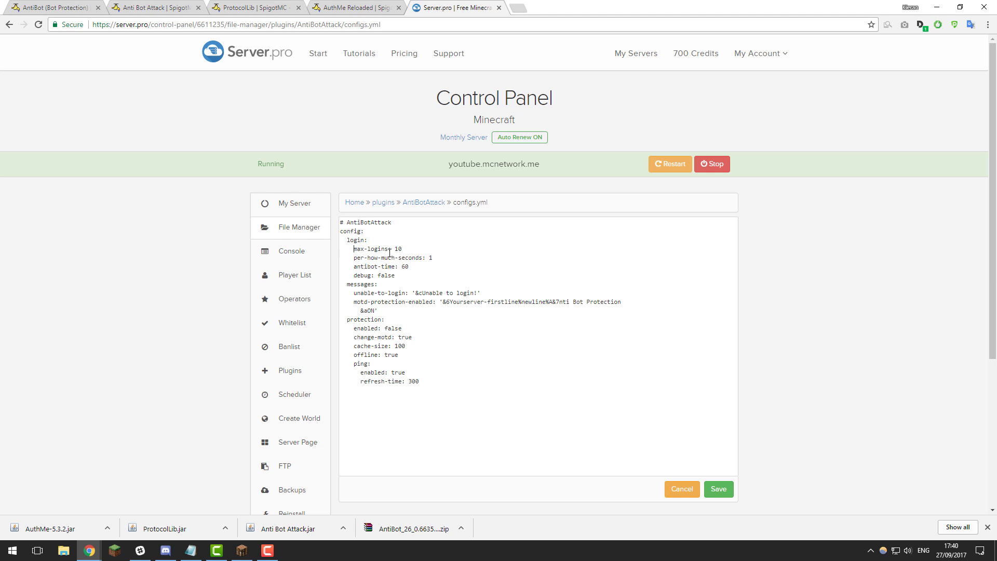
- Try other max-logins values, then restore max-logins to 10 per 1 second
drag(354, 248, 444, 259)
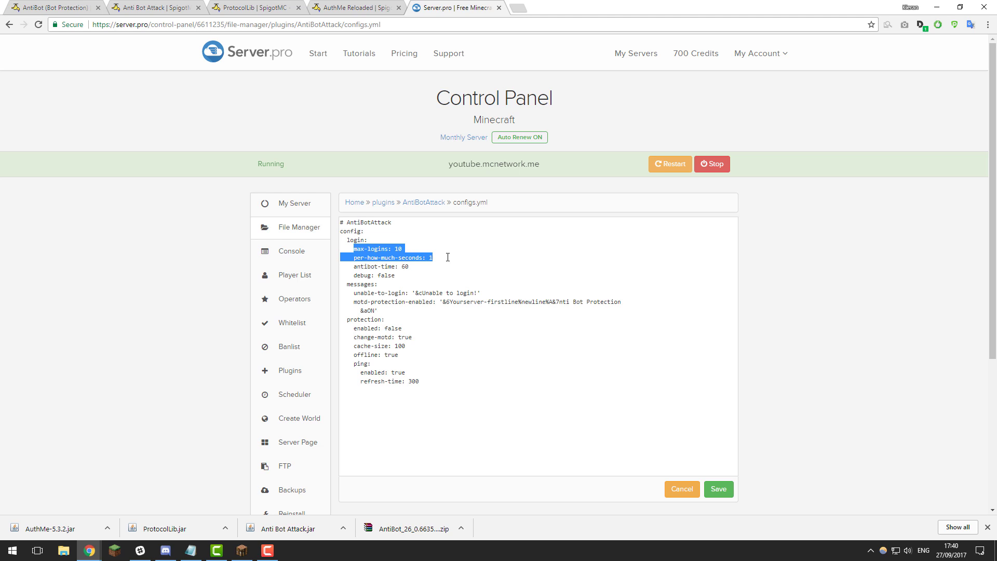
click(408, 247)
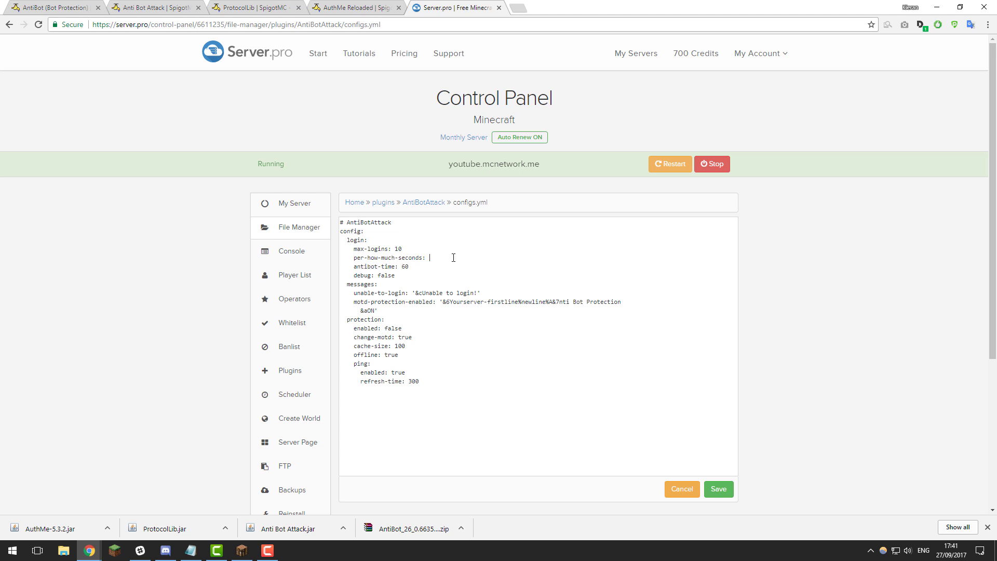
text(2)
key(BackSpace)
key(BackSpace)
text(20)
key(BackSpace)
key(BackSpace)
text(10)
- Set protection enabled to true and change-motd to false in configs.yml
double_click(392, 329)
text(tru)
double_click(405, 337)
text(false)
drag(432, 388, 416, 341)
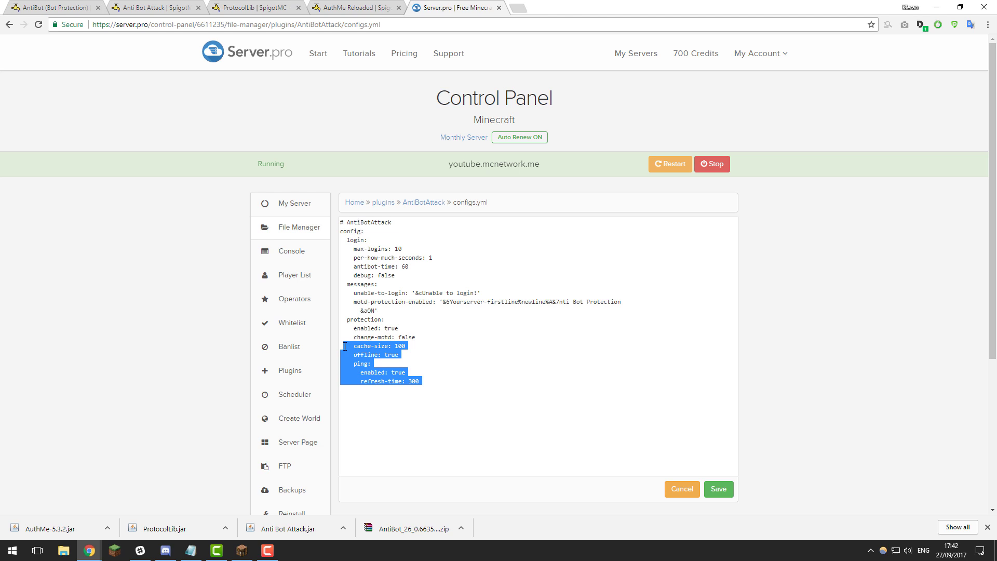
click(431, 359)
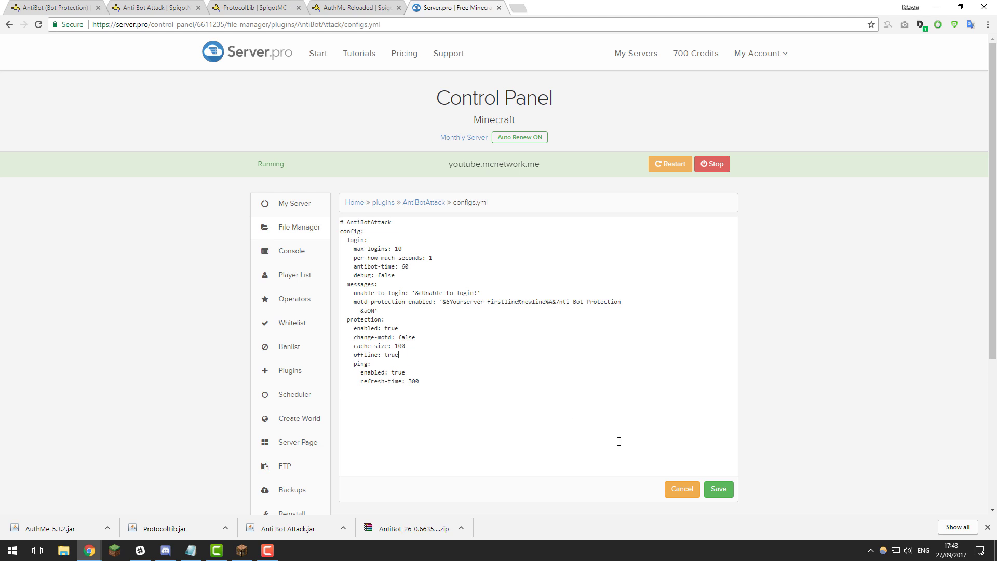
- Save the AntiBotAttack configs.yml and go to the AuthMe plugin folder
click(719, 489)
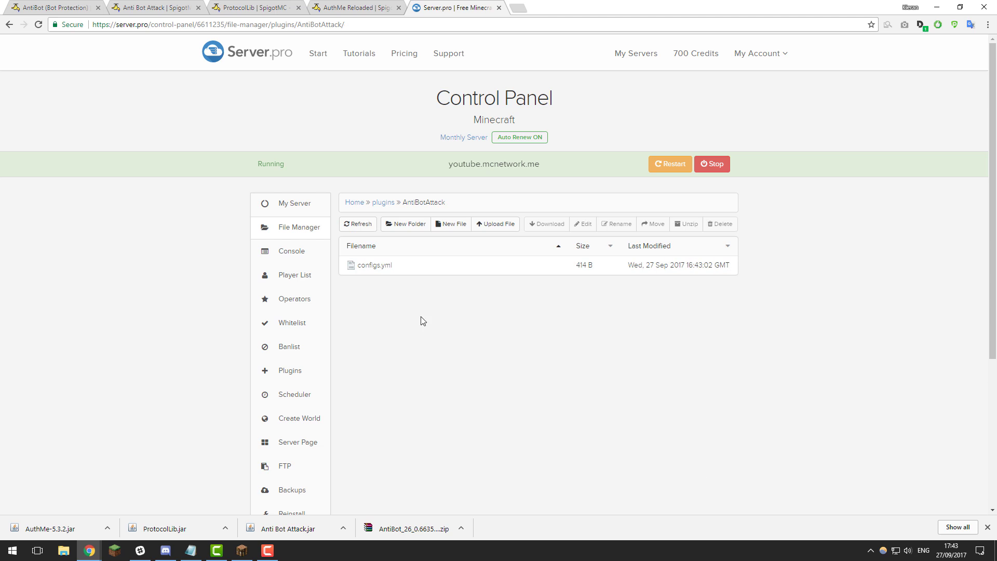
click(387, 203)
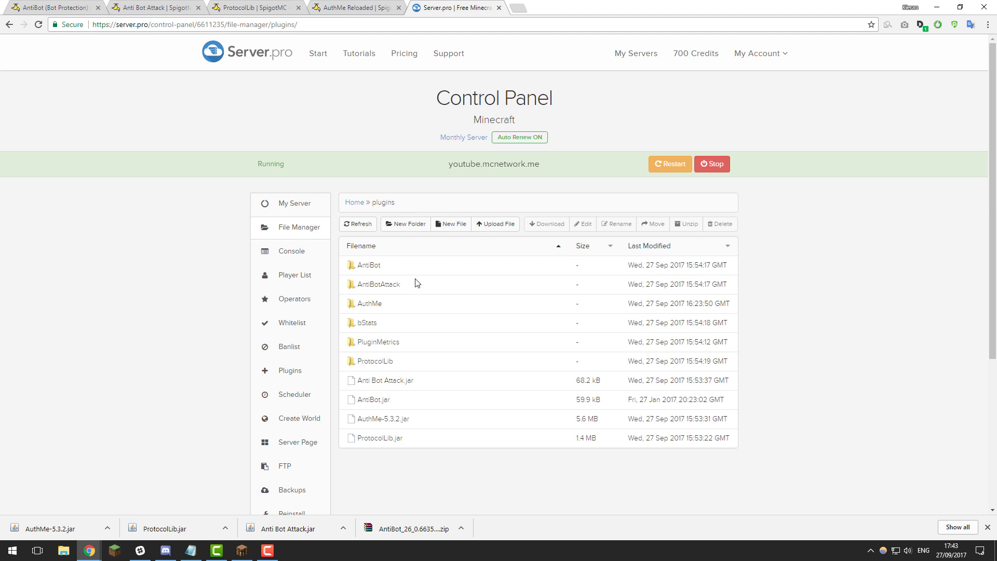
double_click(372, 305)
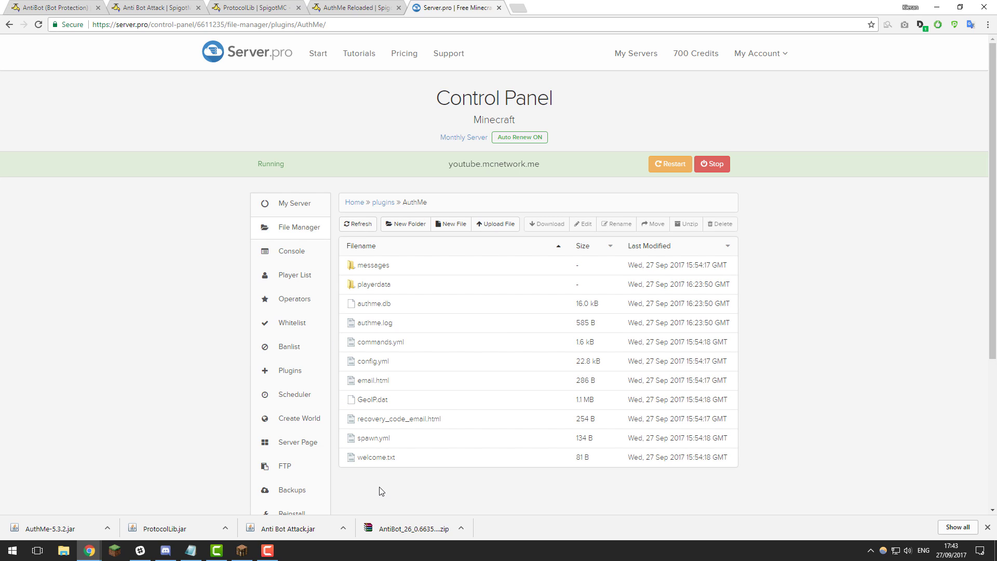
- Open AuthMe's config.yml and scroll through its SQLITE DataSource settings
click(373, 361)
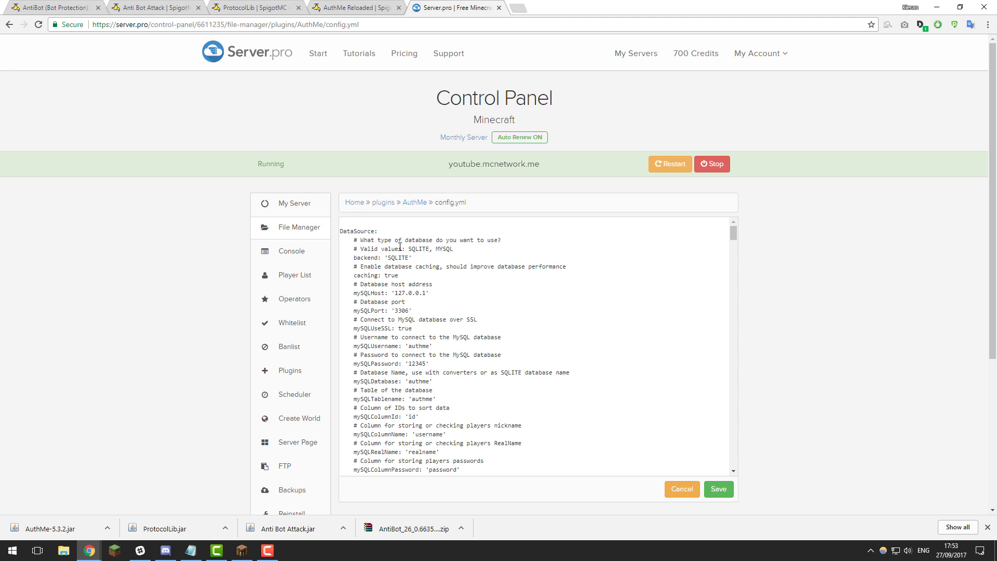
scroll(400, 247, down, 20)
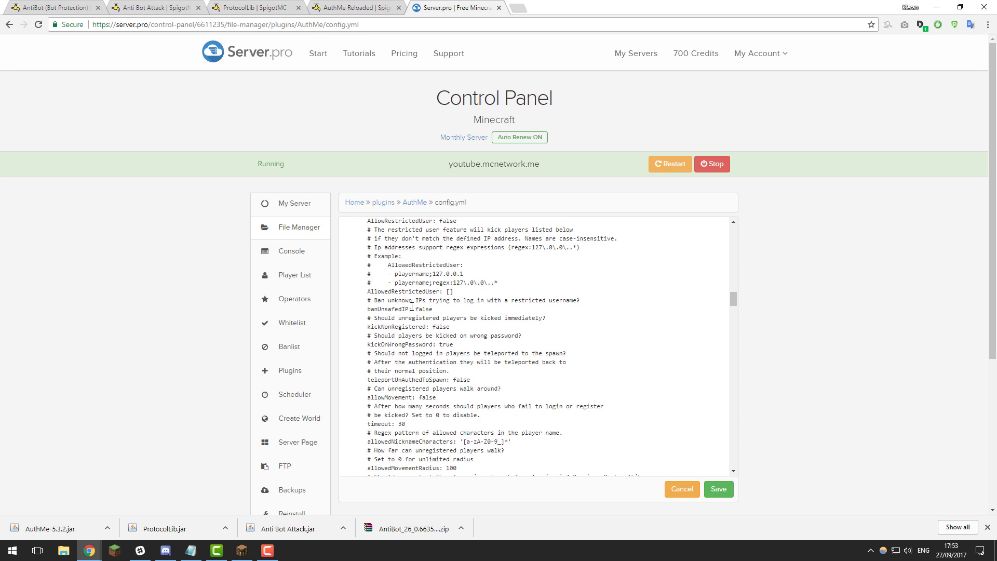
scroll(412, 306, down, 4)
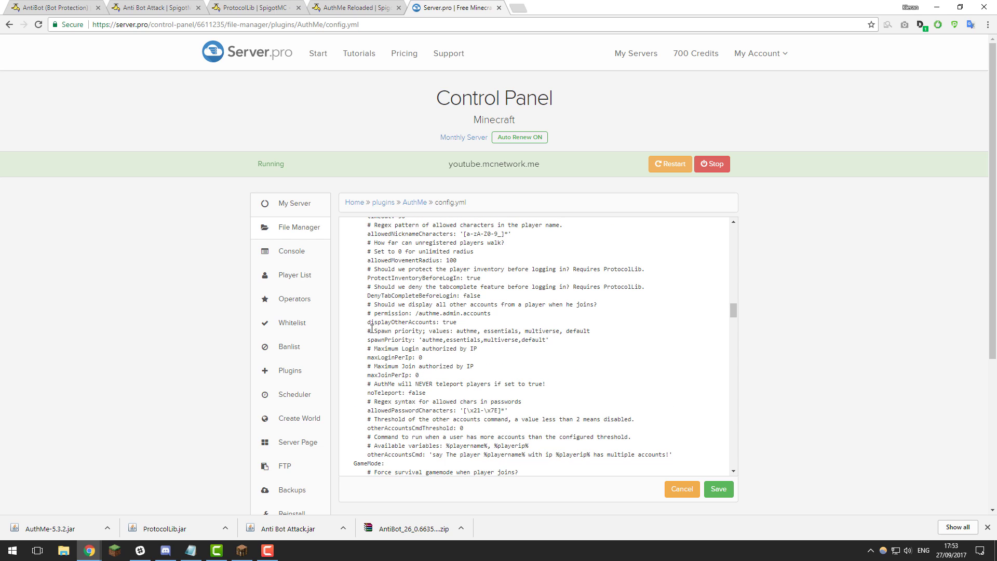
scroll(383, 325, up, 20)
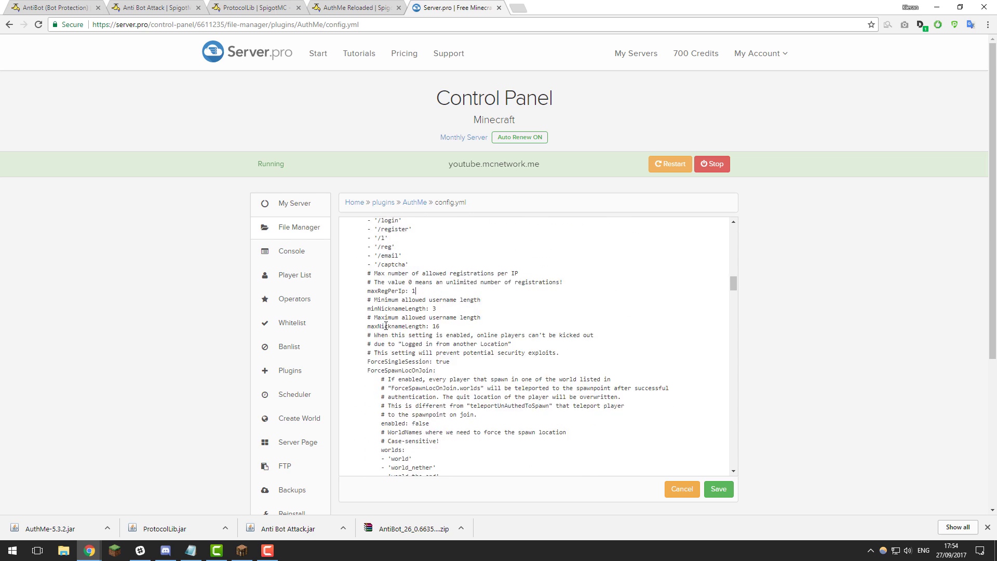
scroll(386, 325, up, 15)
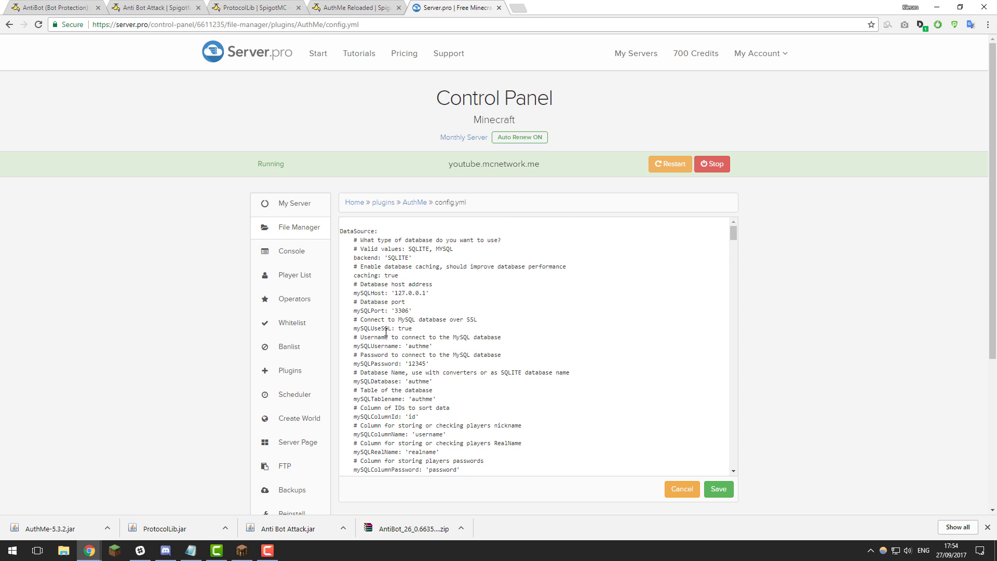
- Find maxRegPerIp in AuthMe's config.yml and set it to 2
key(ctrl+f)
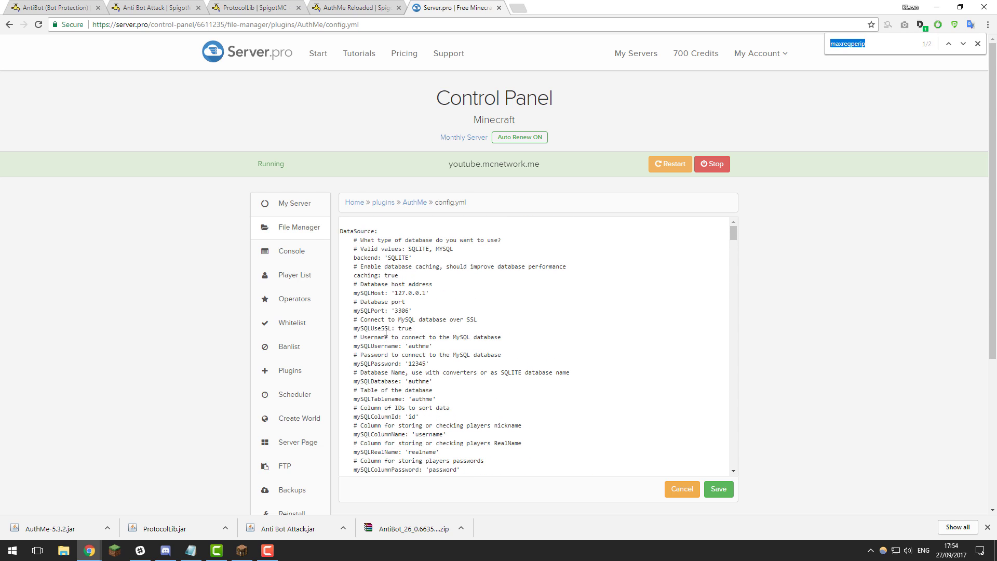
text(axreper)
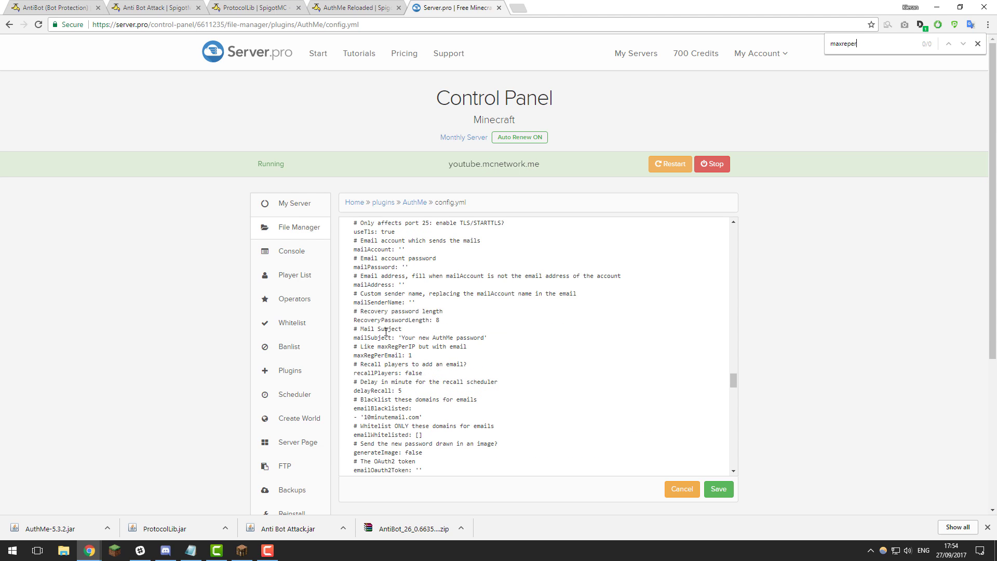
key(BackSpace)
key(BackSpace)
key(BackSpace)
text(g)
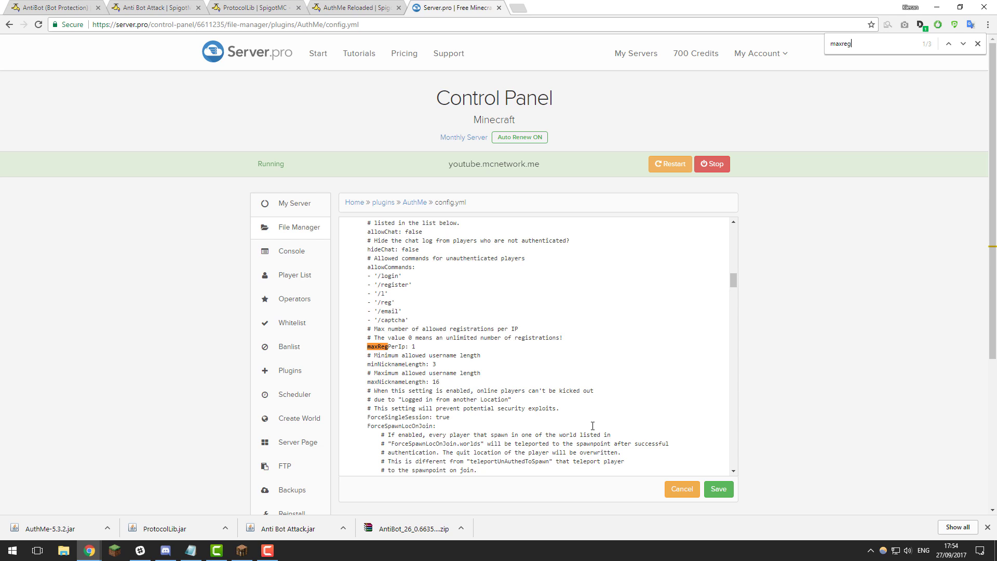
drag(367, 346, 407, 347)
click(422, 347)
key(BackSpace)
text(2)
- Find maxLoginPerIp and change its value to 2
key(ctrl+f)
text(maxlogin)
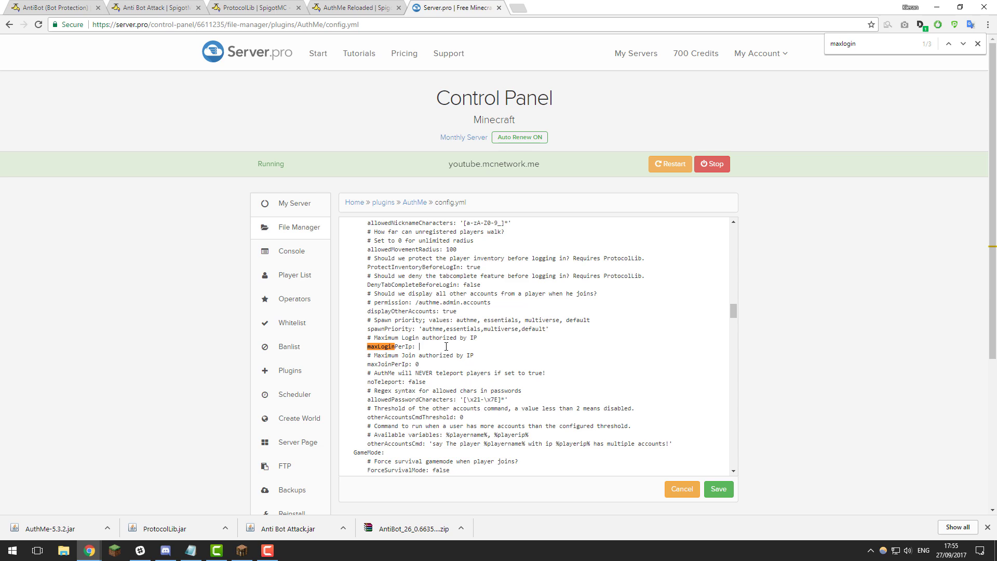
text(2)
scroll(488, 407, up, 3)
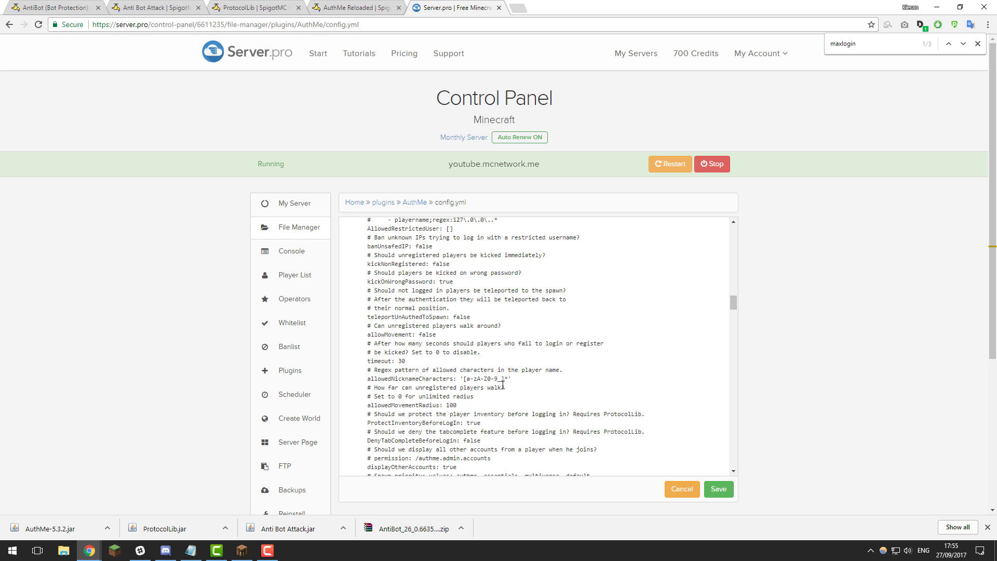
scroll(519, 375, up, 6)
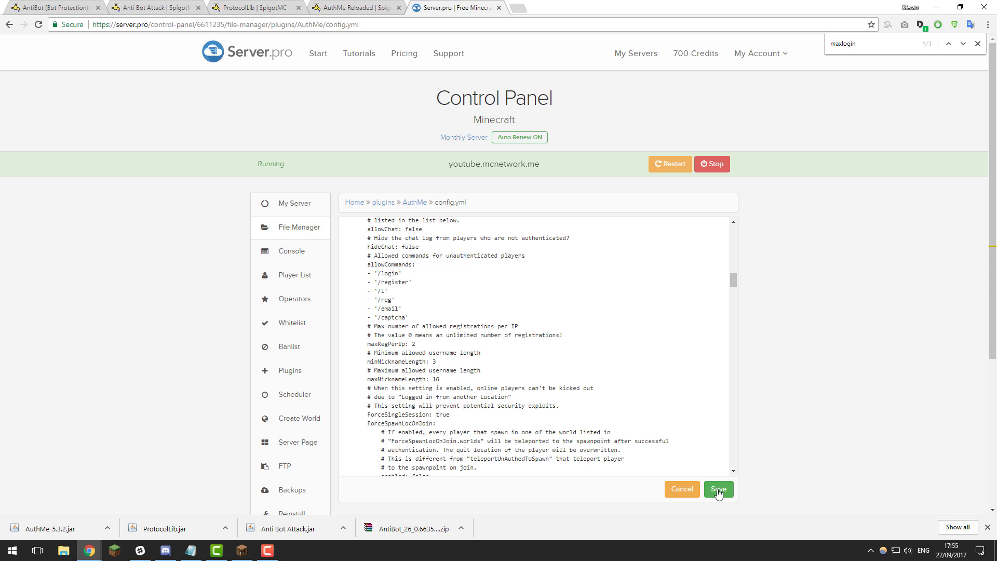
- Save the AuthMe config.yml, restart the server, and return to the My Server overview
click(716, 489)
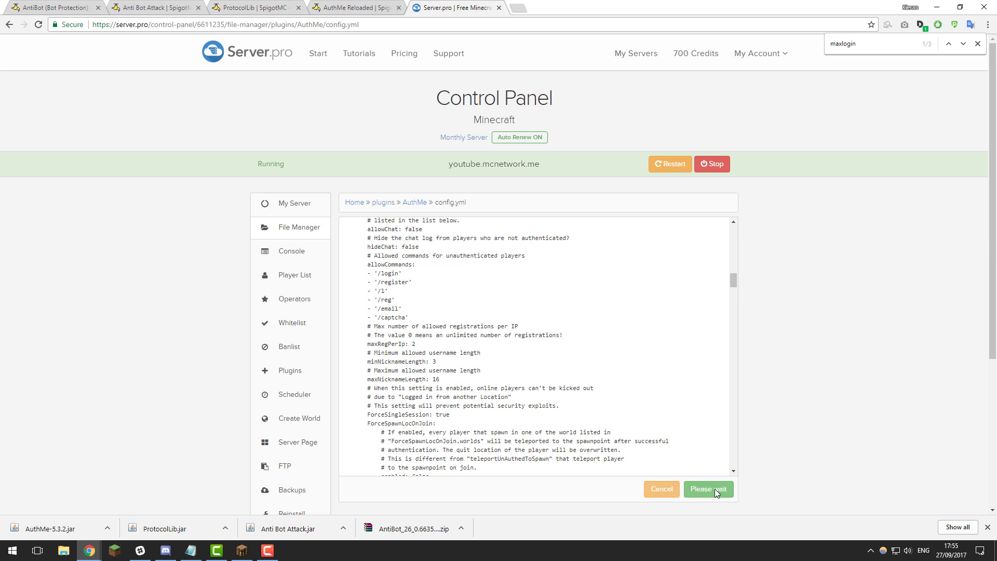
click(381, 204)
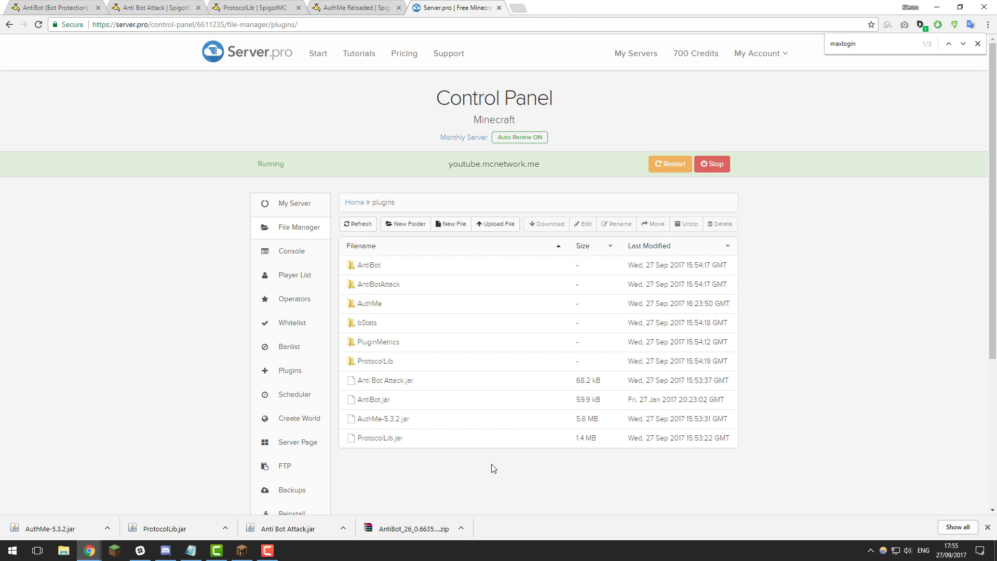
click(678, 164)
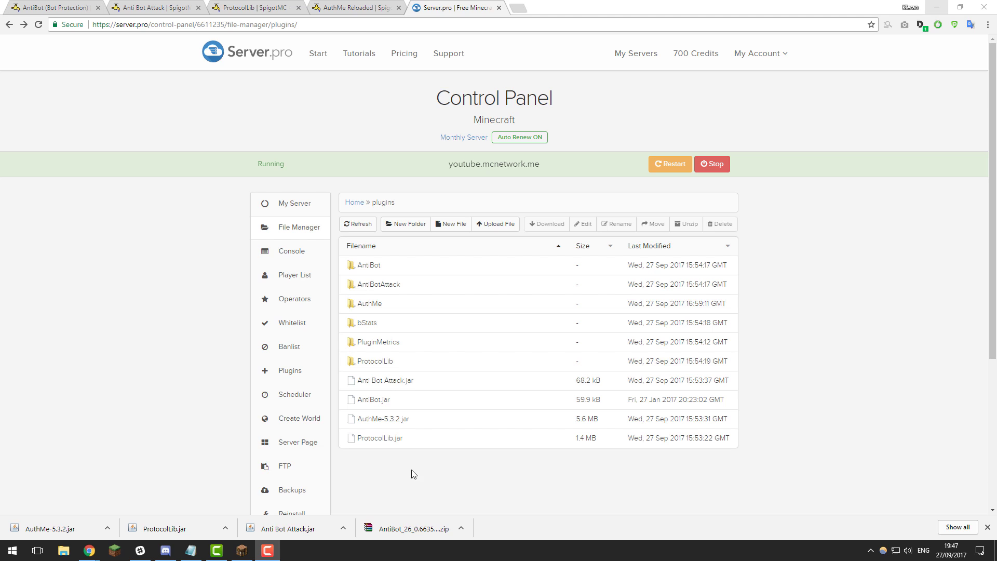
click(270, 210)
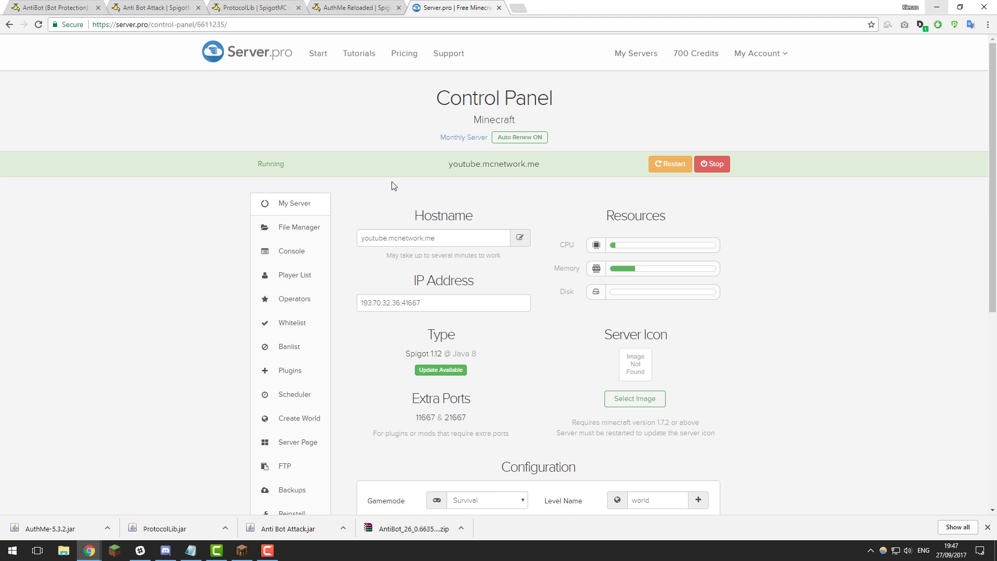
- Open the Support section's Message Us contact form
click(445, 55)
click(515, 422)
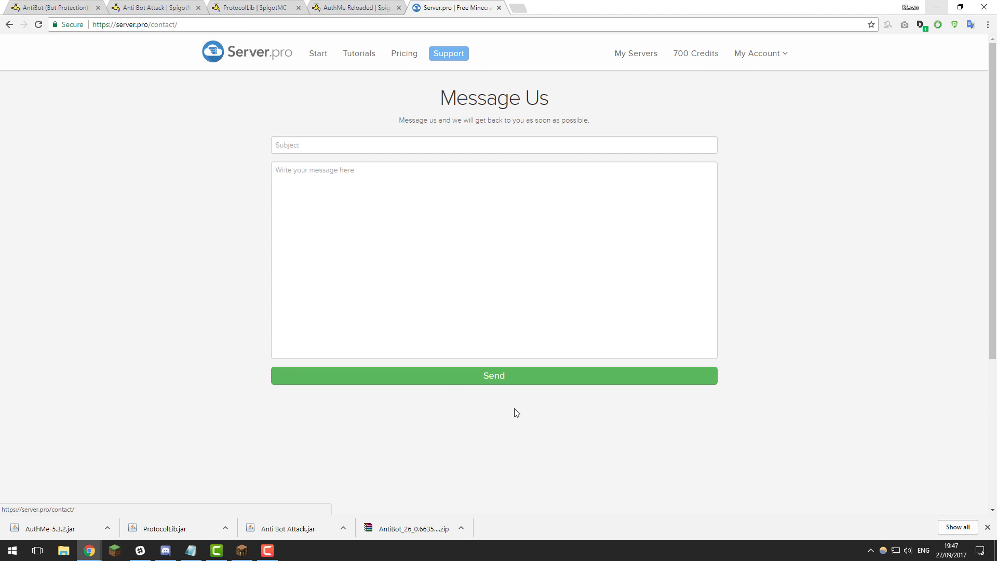